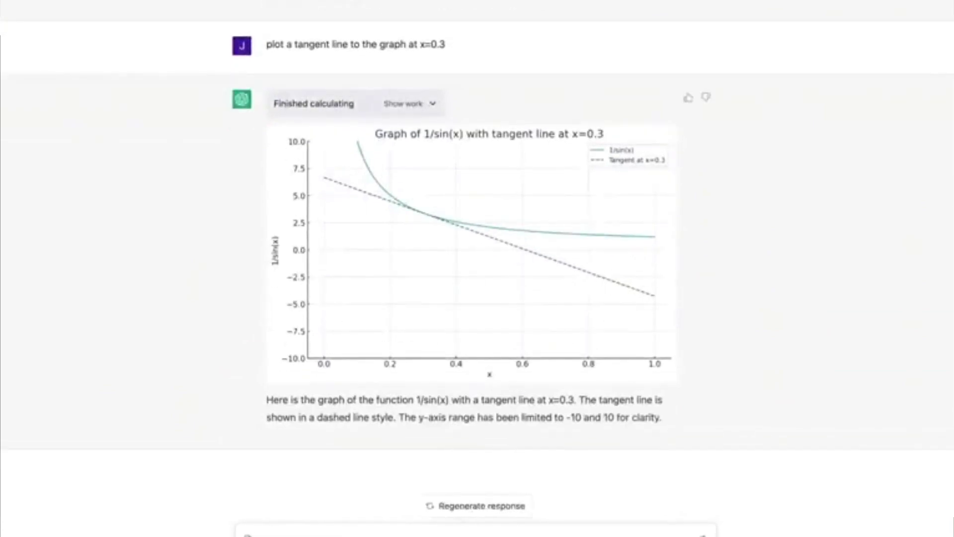
- Ask ChatGPT to 'zoom in to the point of tangency', then pick music.csv for upload
{"action": "type", "text": "zoom in to the point of t"}
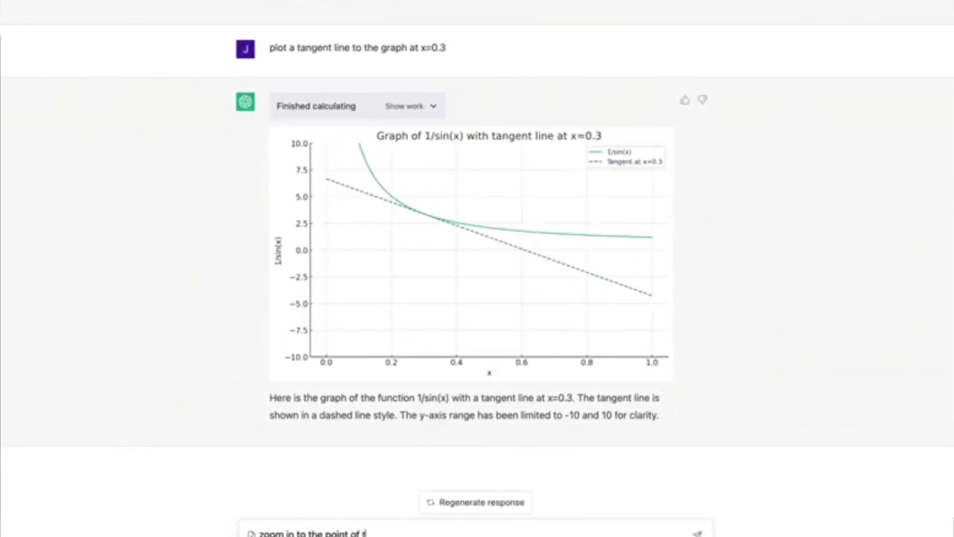
{"action": "type", "text": "angency"}
{"action": "key", "text": "Return"}
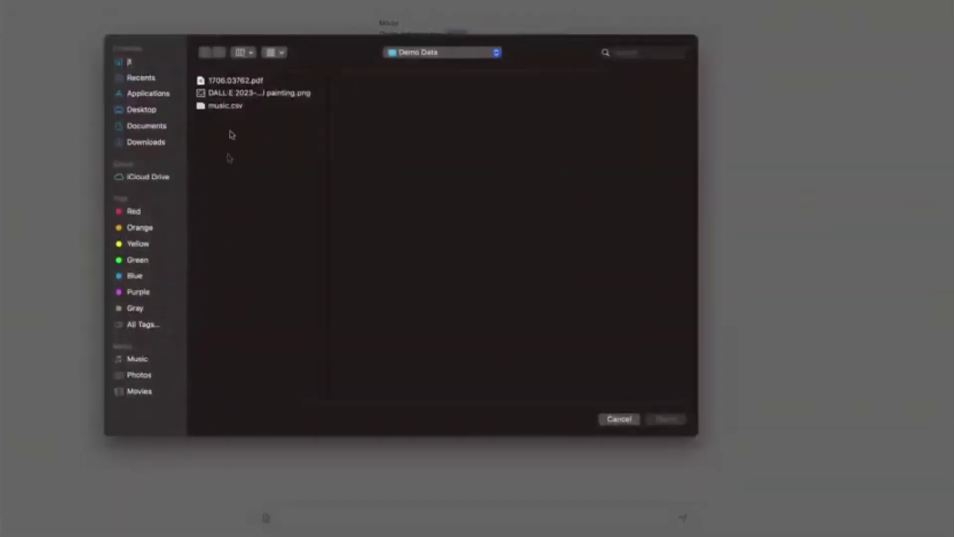
{"action": "left_click", "coordinate": [225, 105]}
{"action": "left_click", "coordinate": [667, 419]}
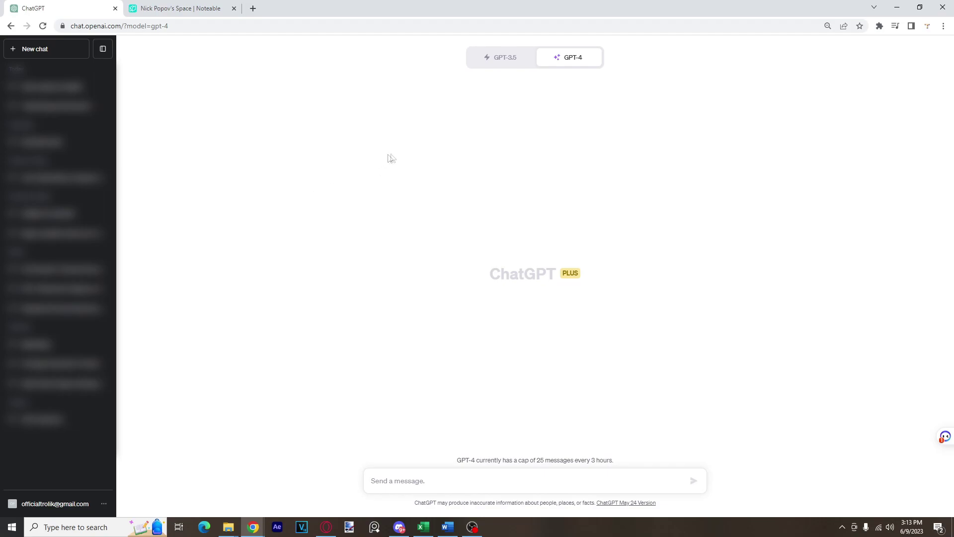
{"action": "mouse_move", "coordinate": [253, 527]}
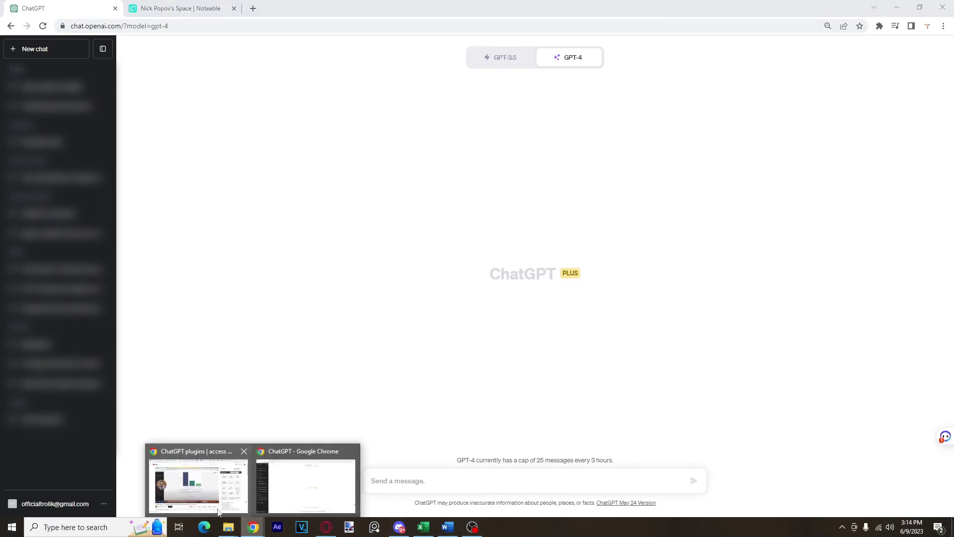
{"action": "left_click", "coordinate": [208, 480]}
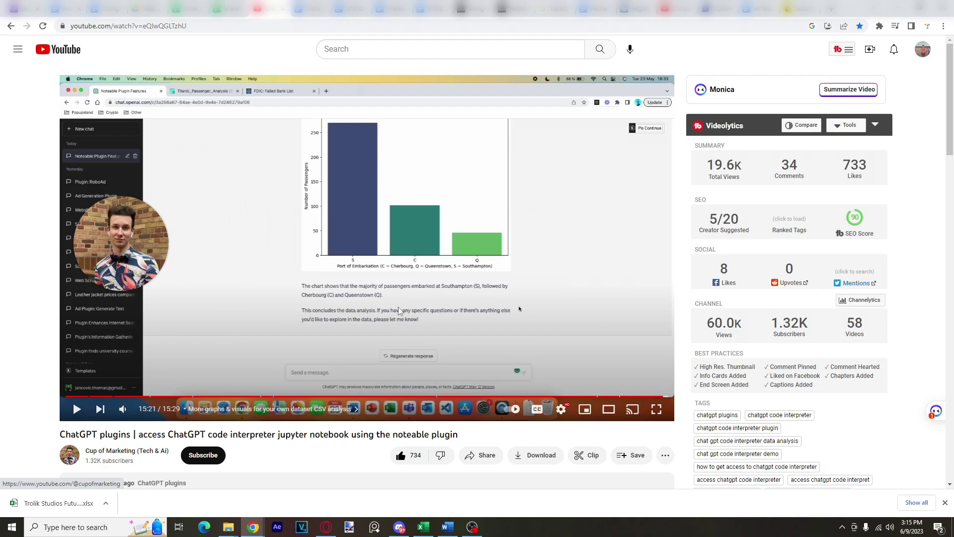
{"action": "scroll", "coordinate": [42, 308], "scroll_direction": "down", "scroll_amount": 3}
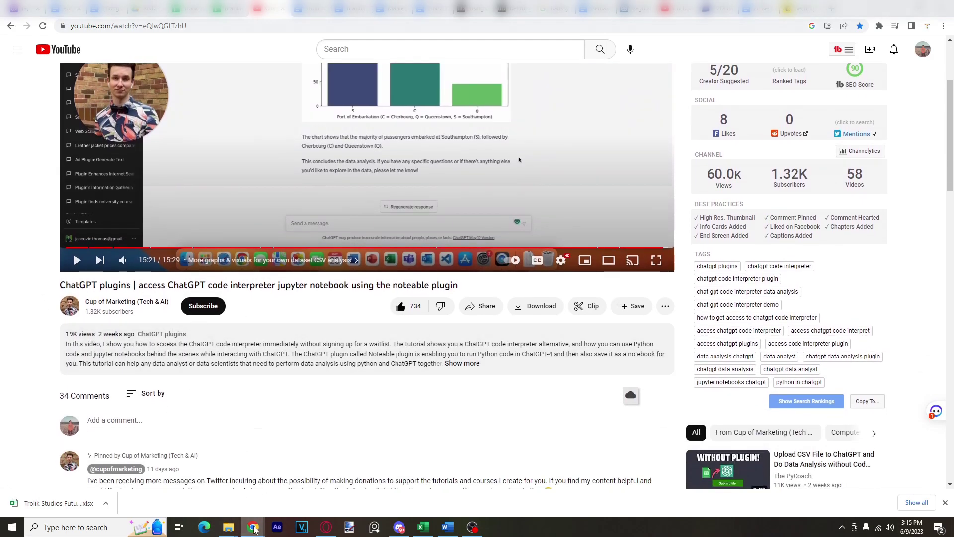
{"action": "mouse_move", "coordinate": [253, 527]}
{"action": "left_click", "coordinate": [304, 492]}
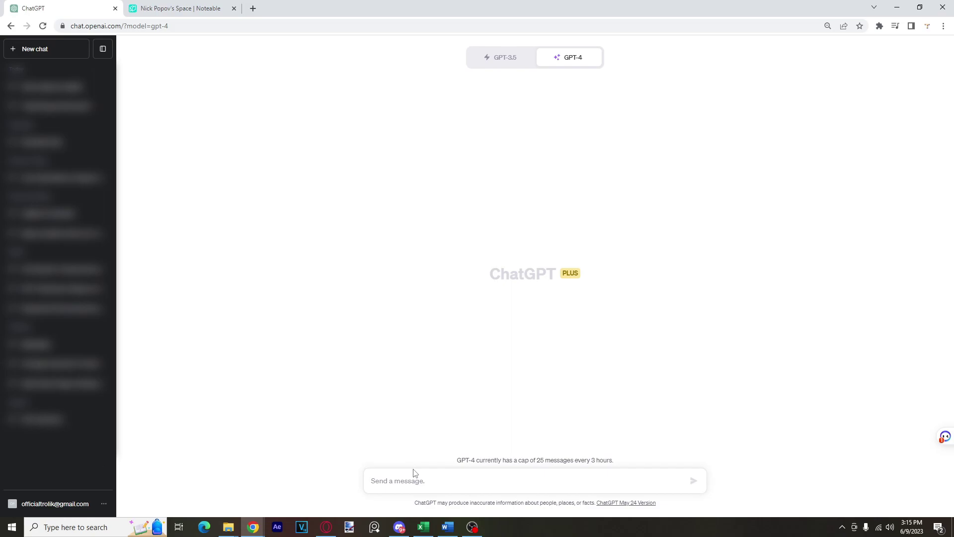
- Switch to GPT-3.5 and back to GPT-4, showing its Default, Browse with Bing and Plugins modes
{"action": "left_click", "coordinate": [514, 55]}
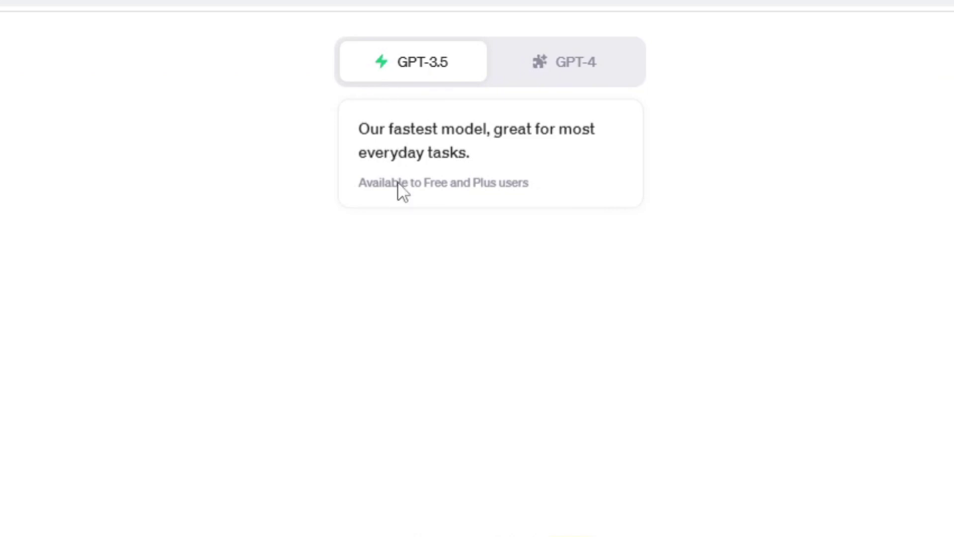
{"action": "left_click", "coordinate": [585, 85]}
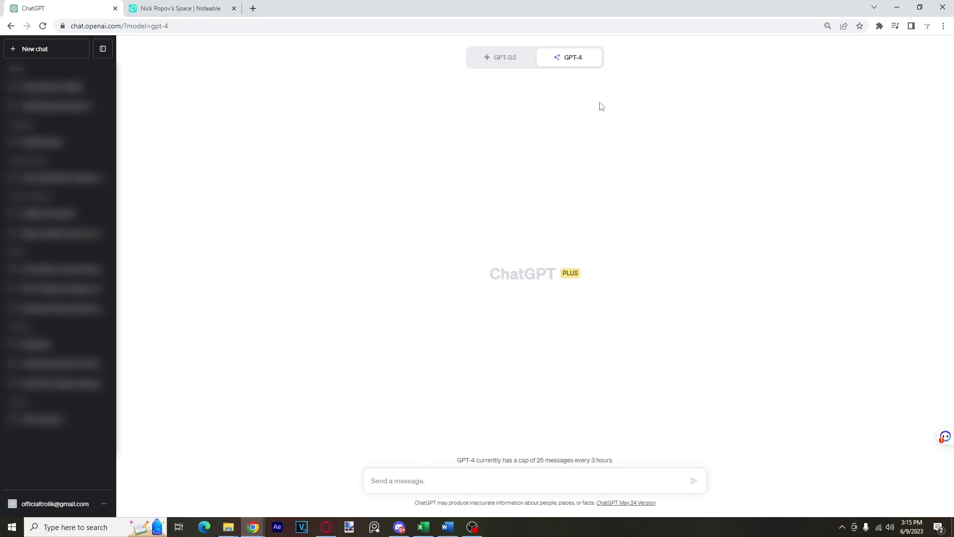
{"action": "mouse_move", "coordinate": [590, 63]}
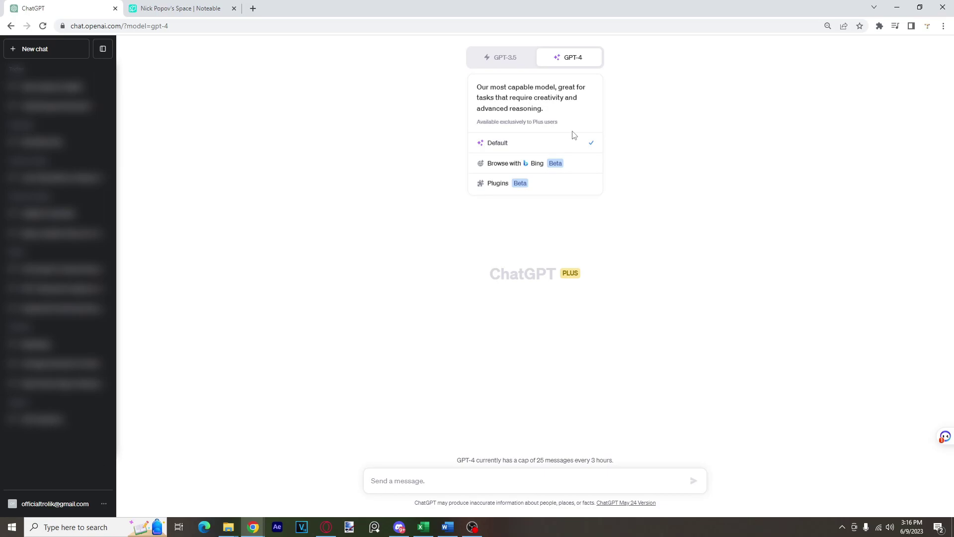
{"action": "left_click", "coordinate": [208, 8]}
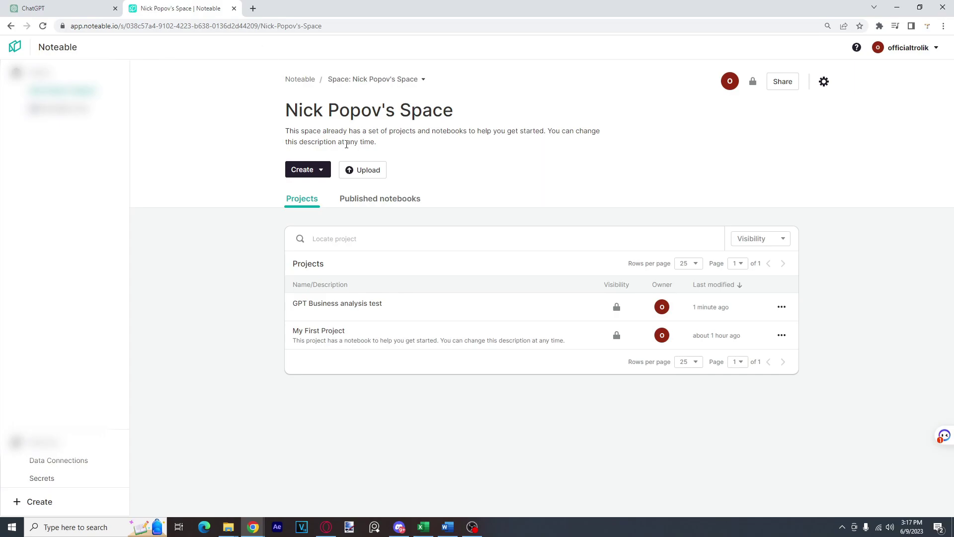
{"action": "left_click", "coordinate": [81, 7]}
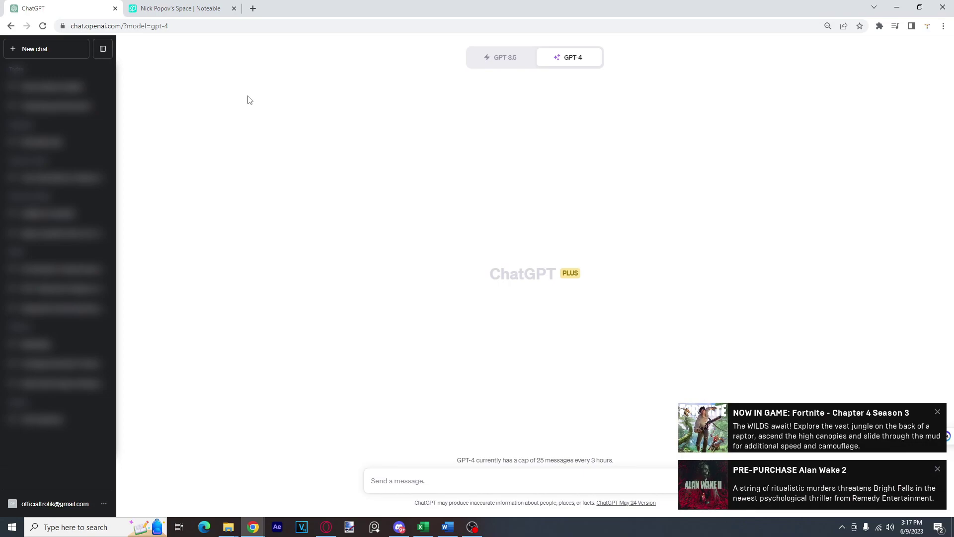
{"action": "left_click", "coordinate": [936, 468]}
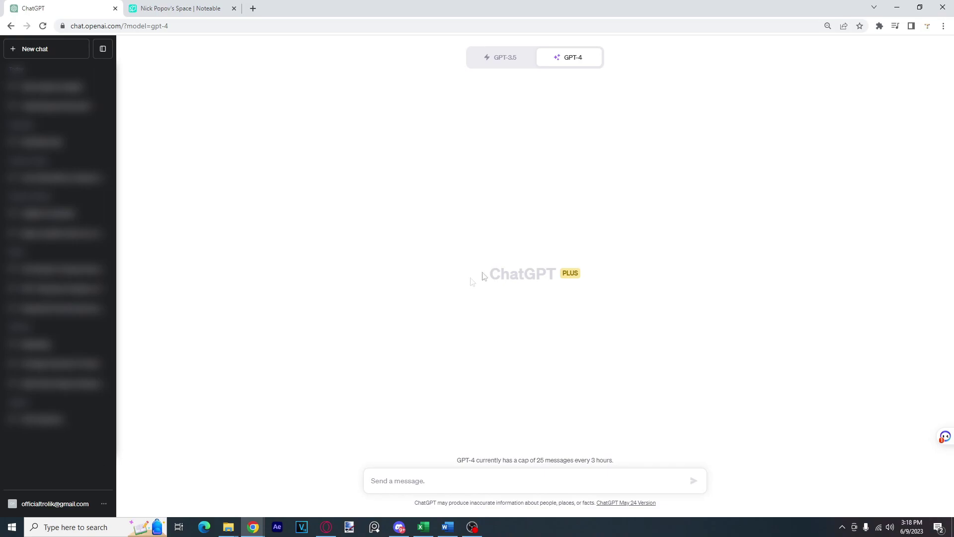
- Put GPT-4 into Plugins mode and show the list of enabled plugins
{"action": "left_click_drag", "start_coordinate": [482, 277], "coordinate": [692, 282]}
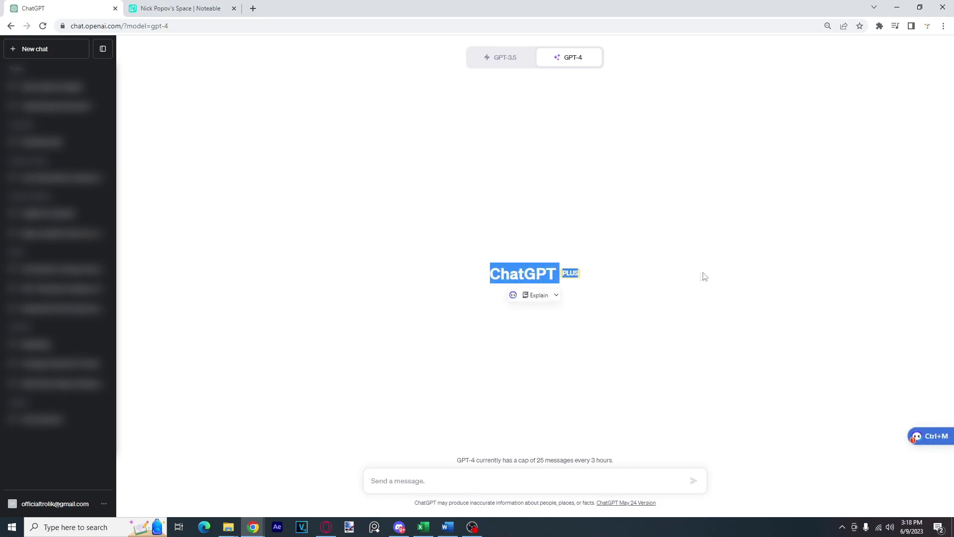
{"action": "left_click", "coordinate": [701, 277]}
{"action": "mouse_move", "coordinate": [572, 68]}
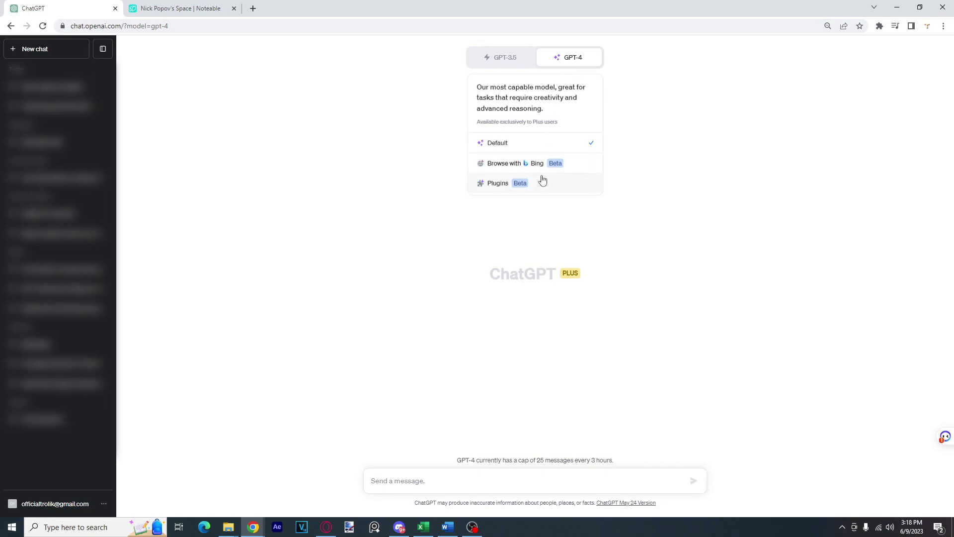
{"action": "left_click", "coordinate": [517, 185]}
{"action": "left_click", "coordinate": [541, 82]}
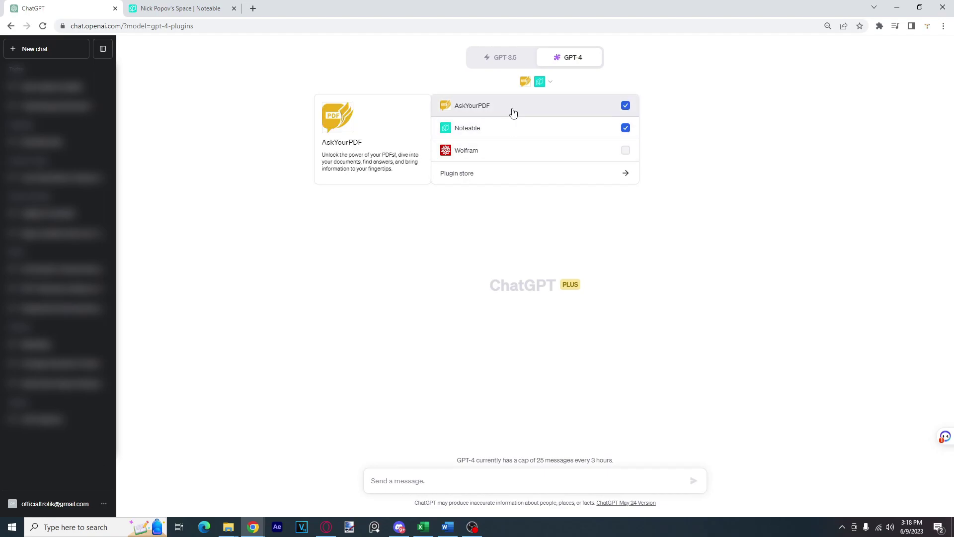
- Search the plugin store for noteable to confirm it's installed, then bring up the Noteable workspace
{"action": "left_click", "coordinate": [509, 172]}
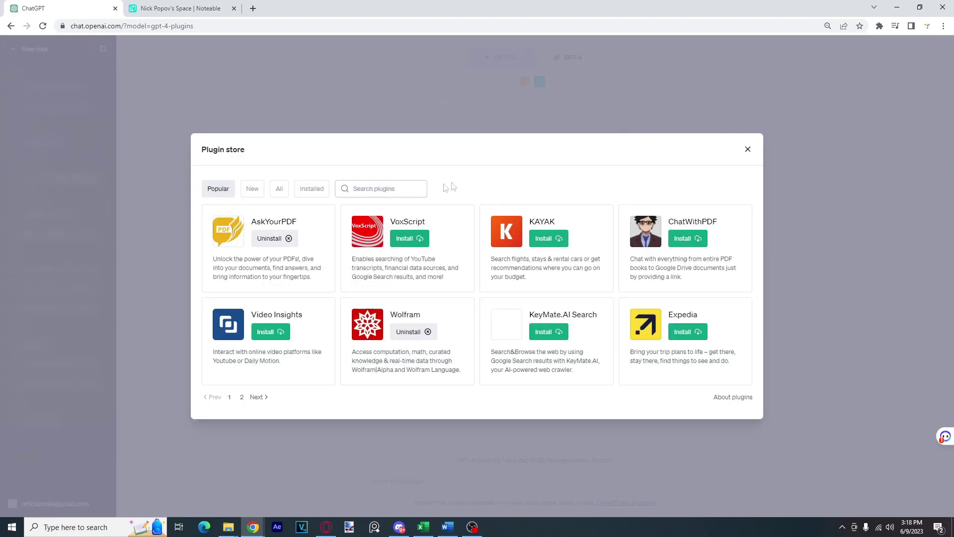
{"action": "left_click", "coordinate": [369, 191]}
{"action": "type", "text": "noteable"}
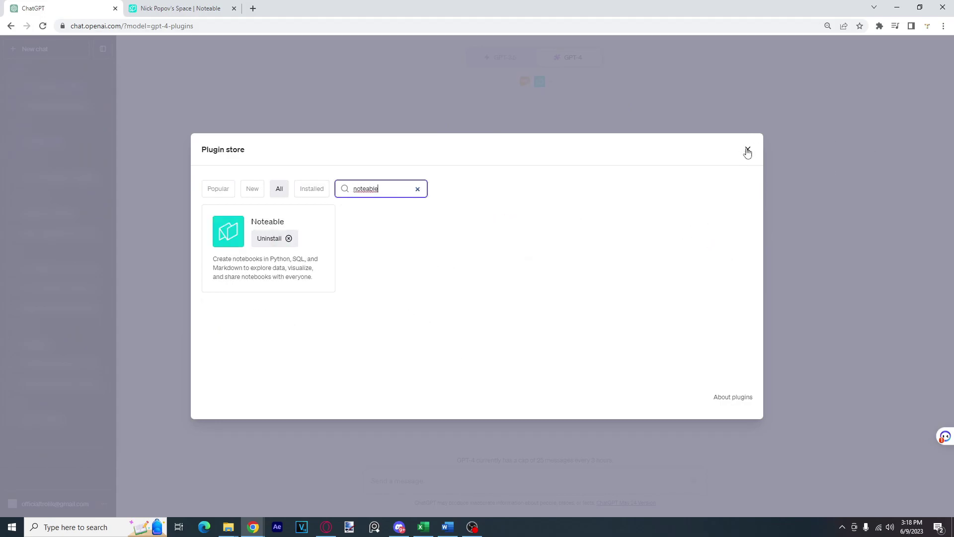
{"action": "left_click", "coordinate": [180, 8]}
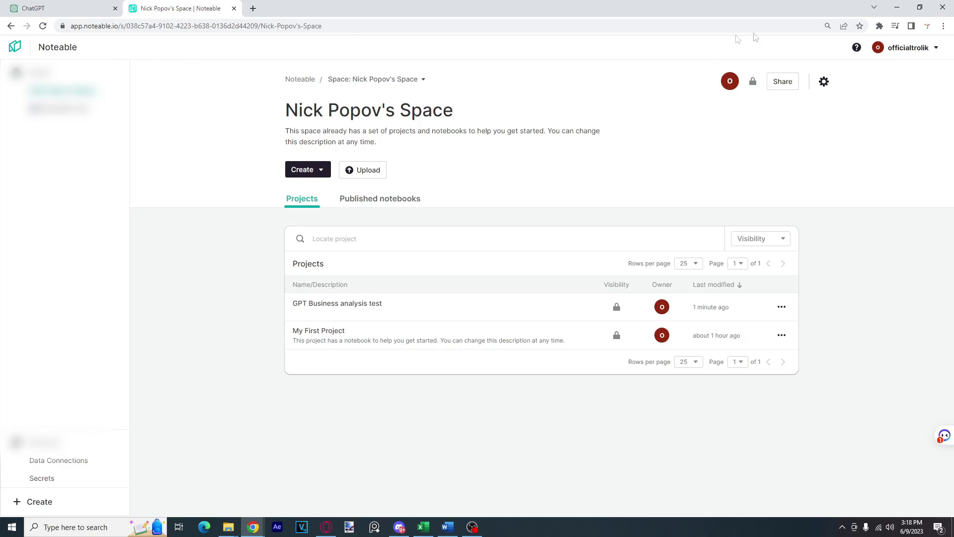
{"action": "left_click", "coordinate": [37, 7]}
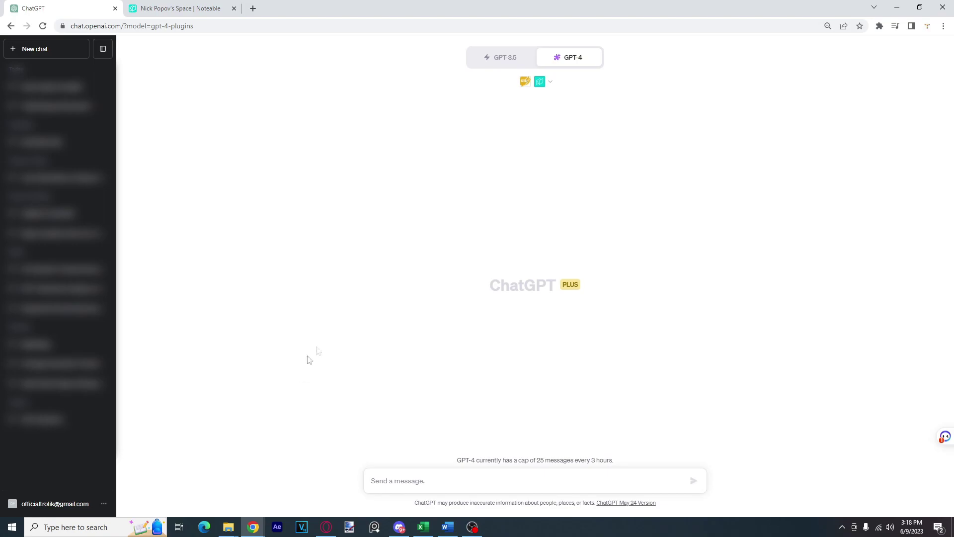
{"action": "left_click", "coordinate": [549, 83]}
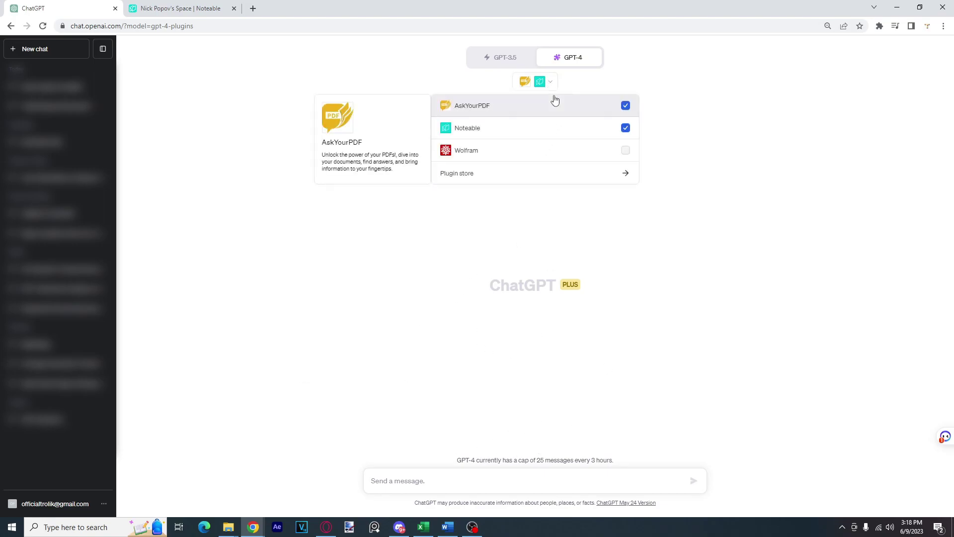
{"action": "left_click", "coordinate": [475, 140]}
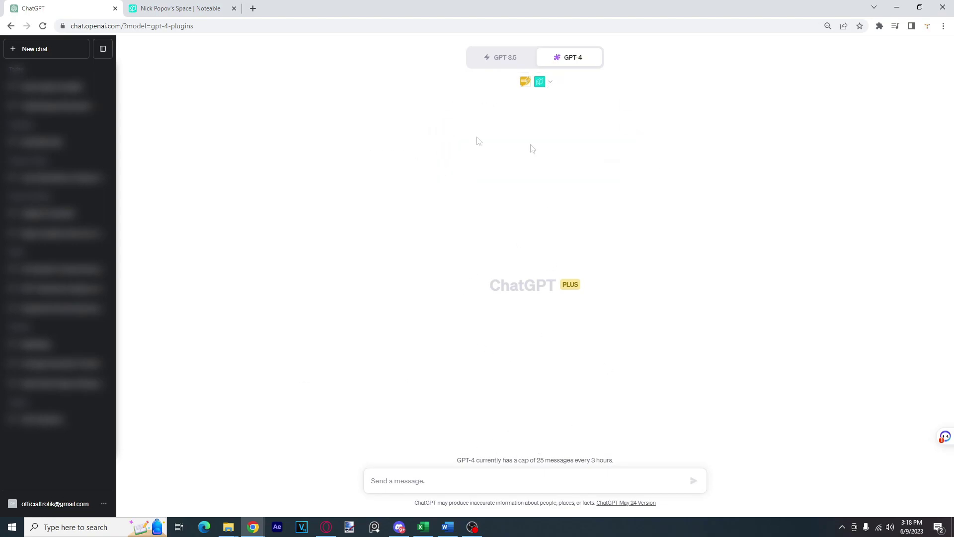
{"action": "left_click", "coordinate": [164, 6]}
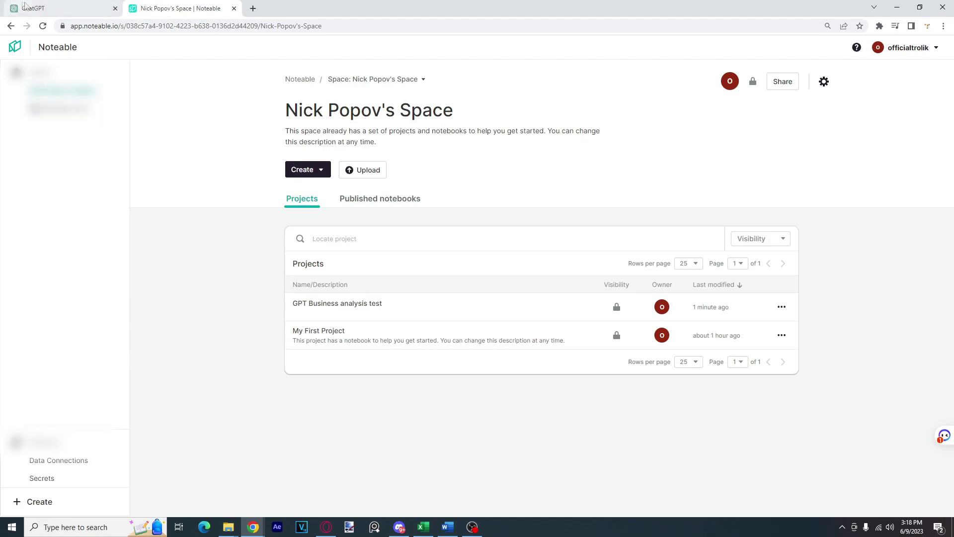
{"action": "left_click", "coordinate": [50, 7]}
{"action": "left_click", "coordinate": [575, 182]}
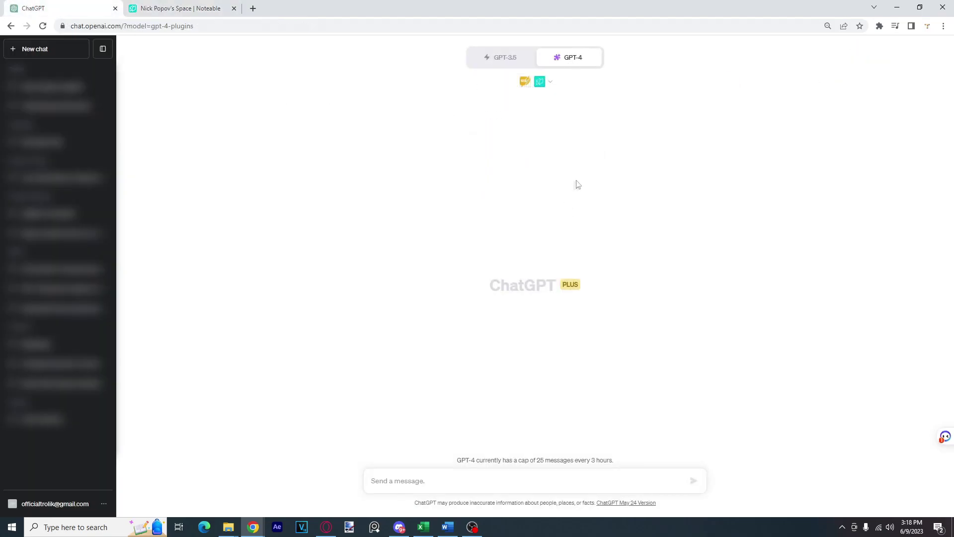
{"action": "left_click", "coordinate": [169, 8]}
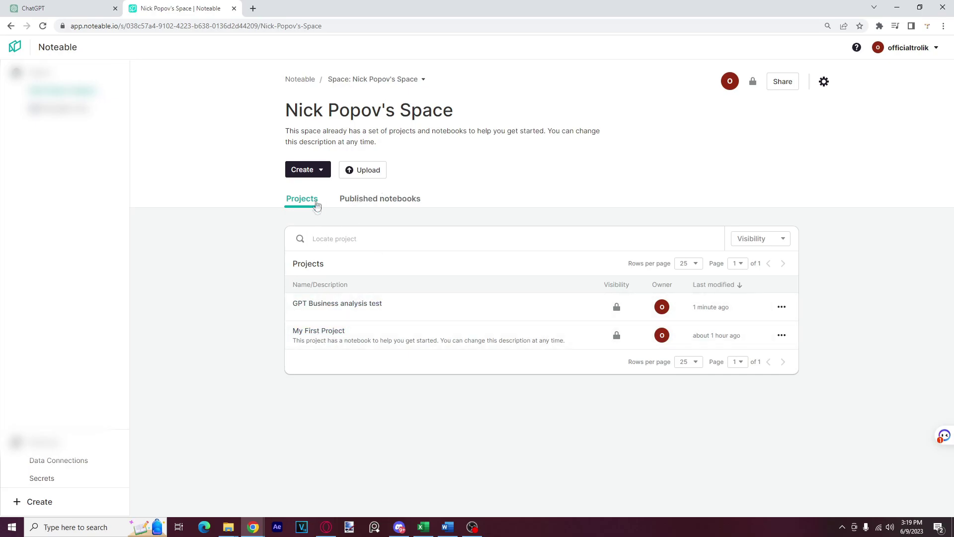
- Create a new Noteable project named 'YouTube Noteable Tutorial'
{"action": "left_click", "coordinate": [305, 171]}
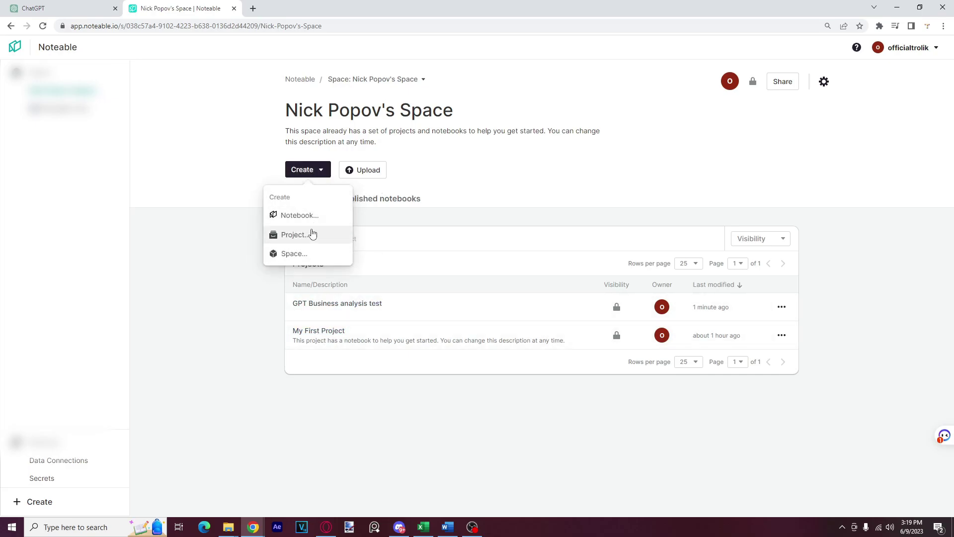
{"action": "left_click", "coordinate": [313, 234]}
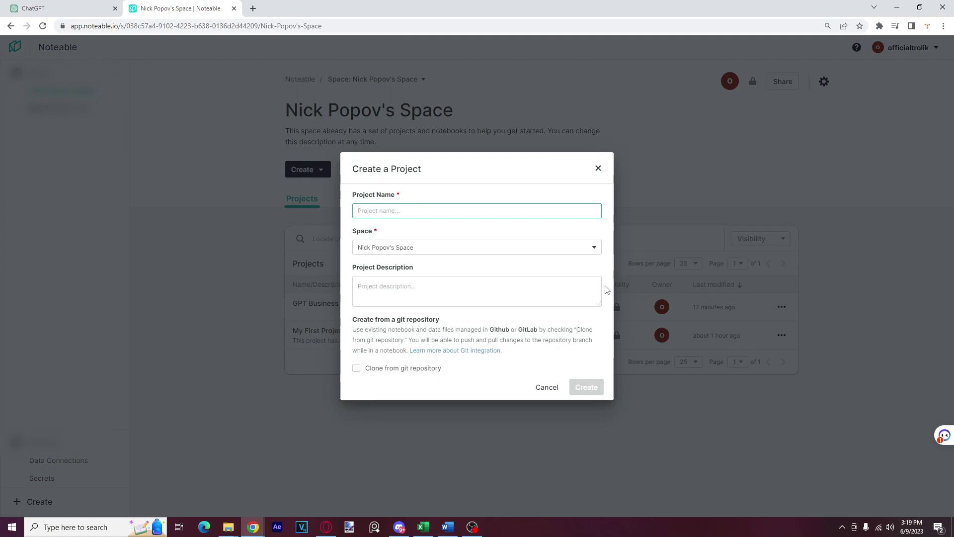
{"action": "type", "text": "YouTube N"}
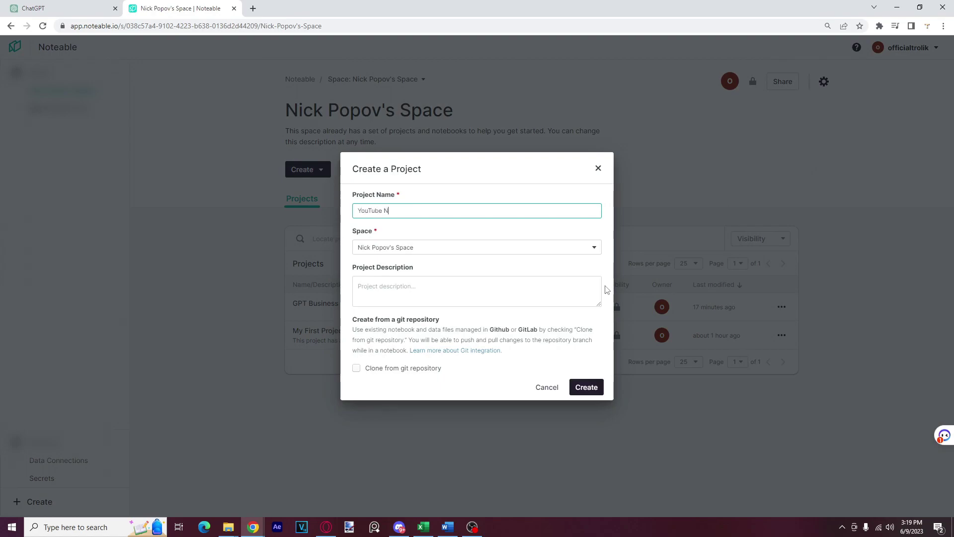
{"action": "type", "text": "oteable Tutorial"}
{"action": "key", "text": "Return"}
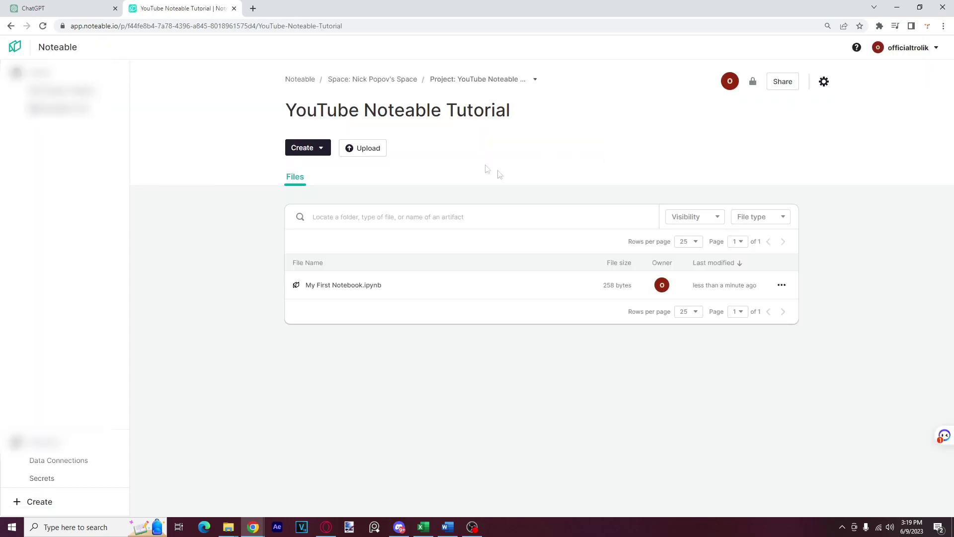
{"action": "left_click_drag", "start_coordinate": [539, 118], "coordinate": [304, 114]}
{"action": "left_click", "coordinate": [281, 129]}
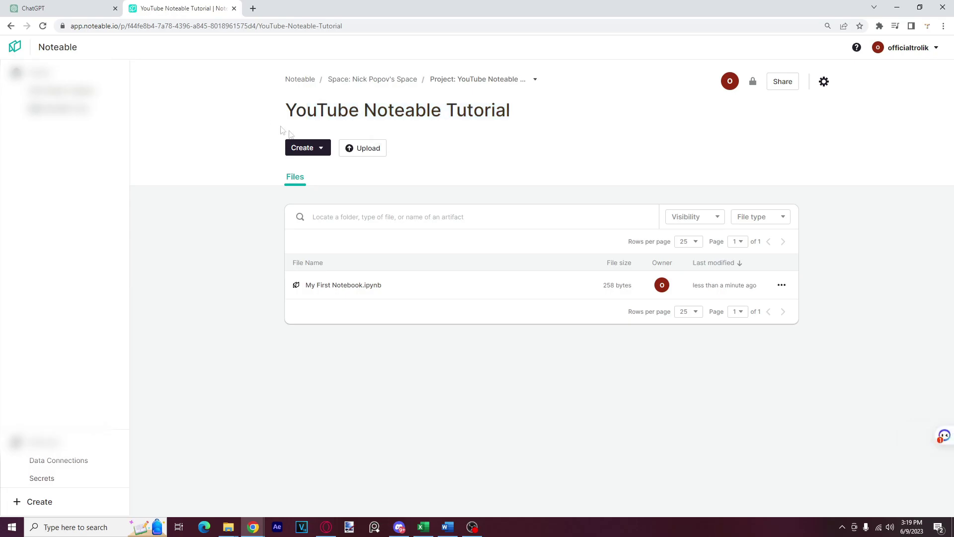
- Drag Sample CSV for YouTube.csv from File Explorer into the project's Import dialog and close it
{"action": "left_click", "coordinate": [355, 147]}
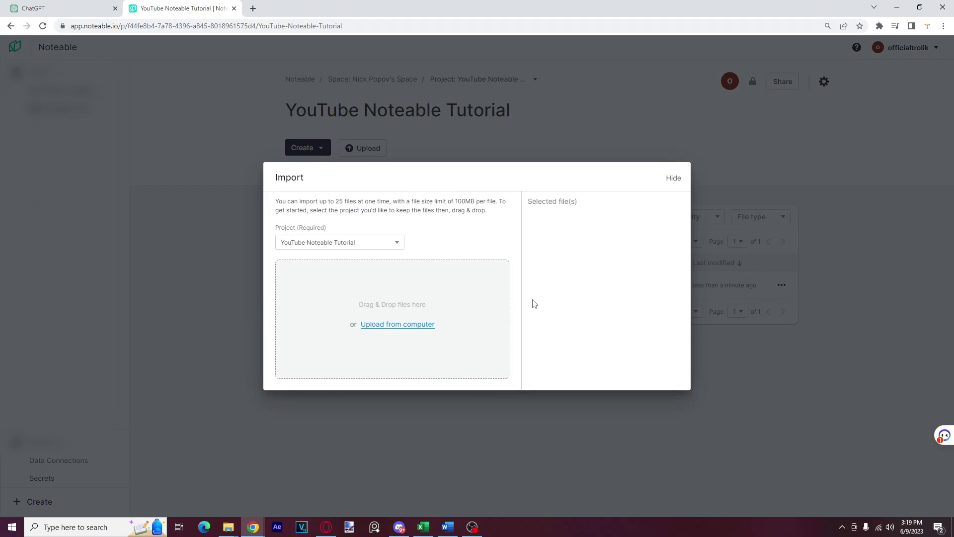
{"action": "key", "text": "alt+Tab"}
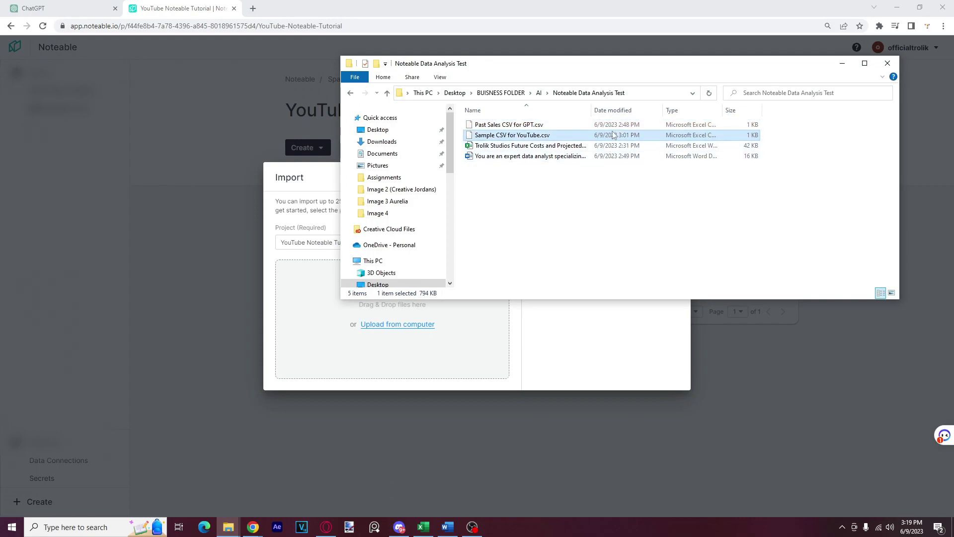
{"action": "left_click_drag", "start_coordinate": [616, 133], "coordinate": [403, 321]}
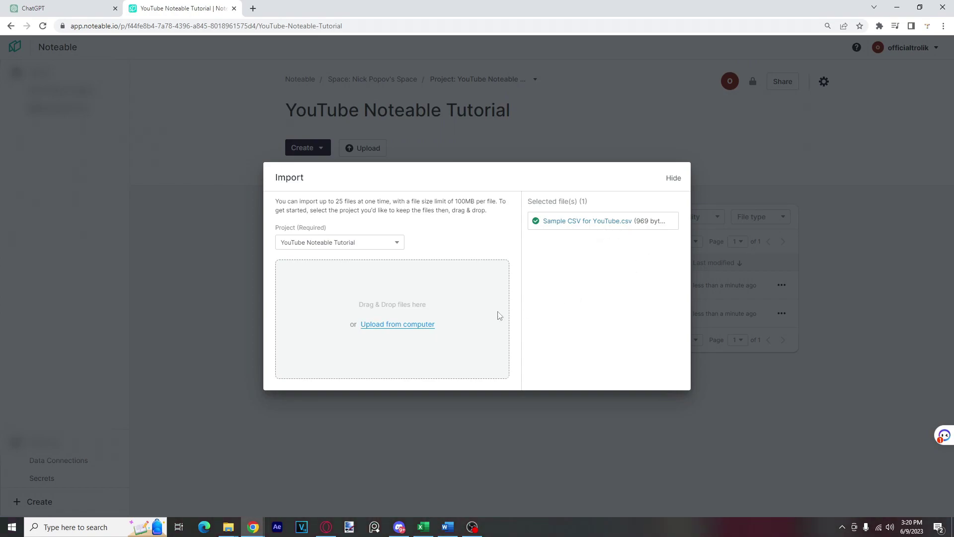
{"action": "left_click", "coordinate": [695, 451]}
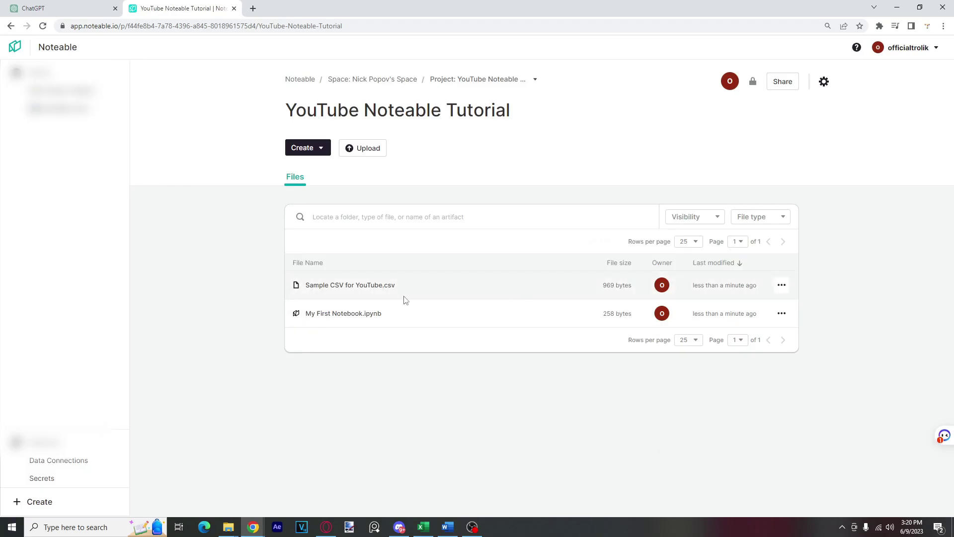
- Bring the Word prompt document up beside the browser
{"action": "key", "text": "alt+Tab"}
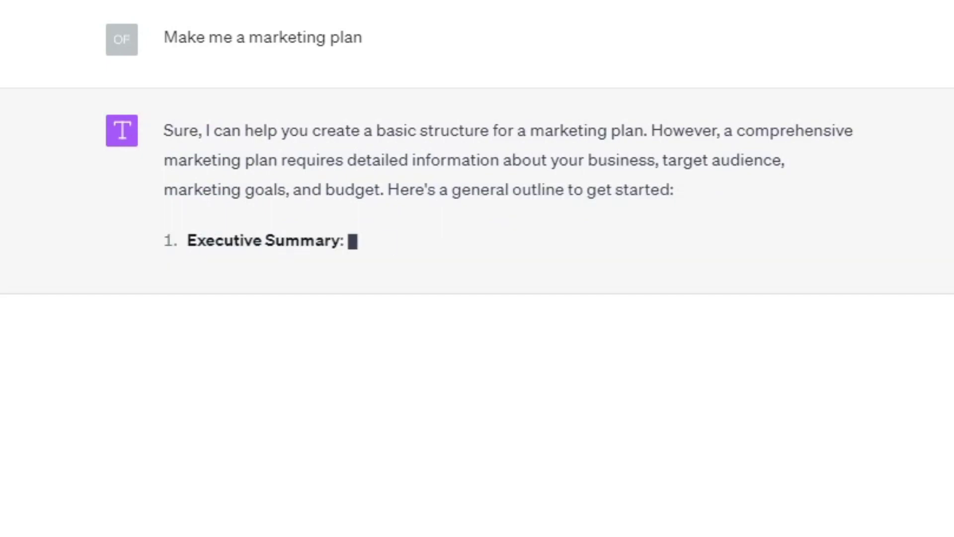
- Highlight the reply's sentences about needing business details and introducing the general outline
{"action": "left_click_drag", "start_coordinate": [652, 130], "coordinate": [390, 197]}
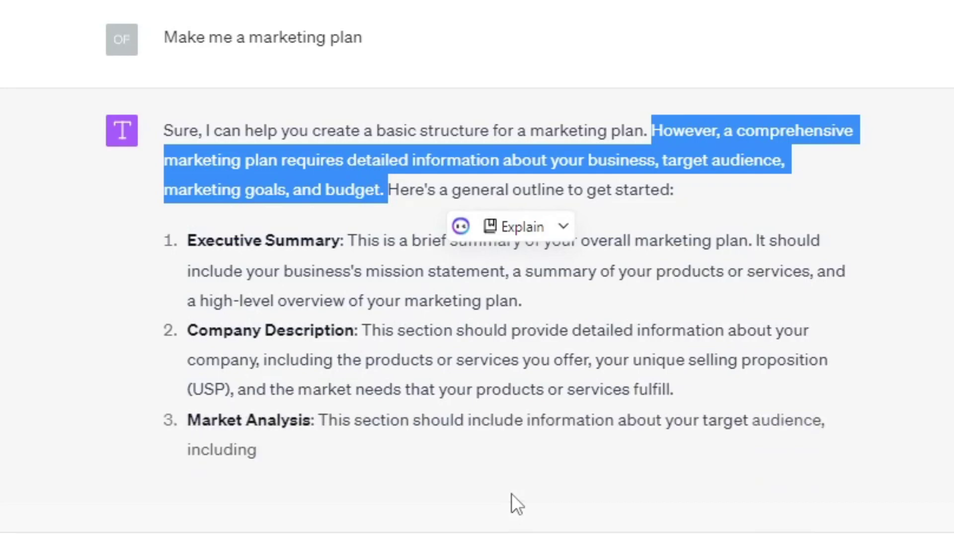
{"action": "left_click_drag", "start_coordinate": [388, 189], "coordinate": [389, 190]}
{"action": "left_click_drag", "start_coordinate": [389, 190], "coordinate": [659, 189]}
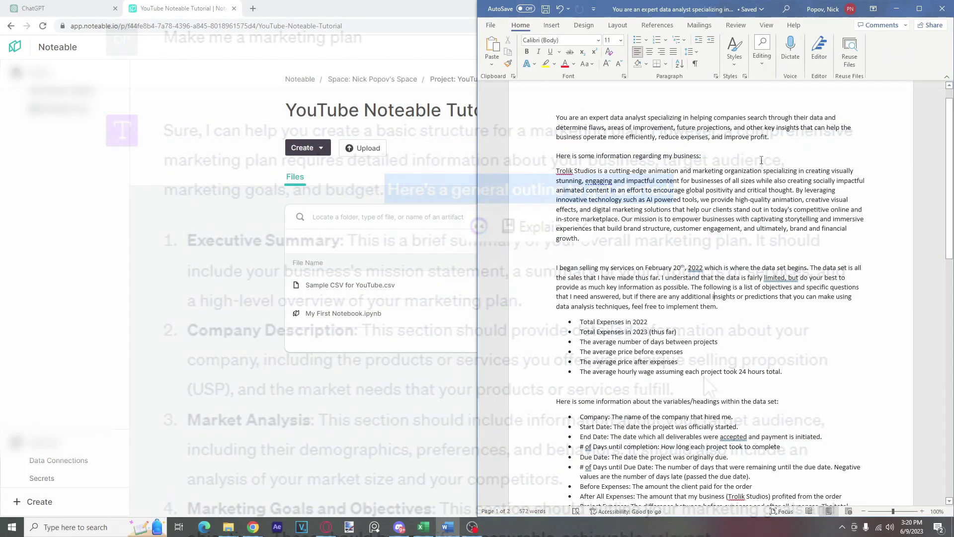
{"action": "scroll", "coordinate": [772, 218], "scroll_direction": "down", "scroll_amount": 10}
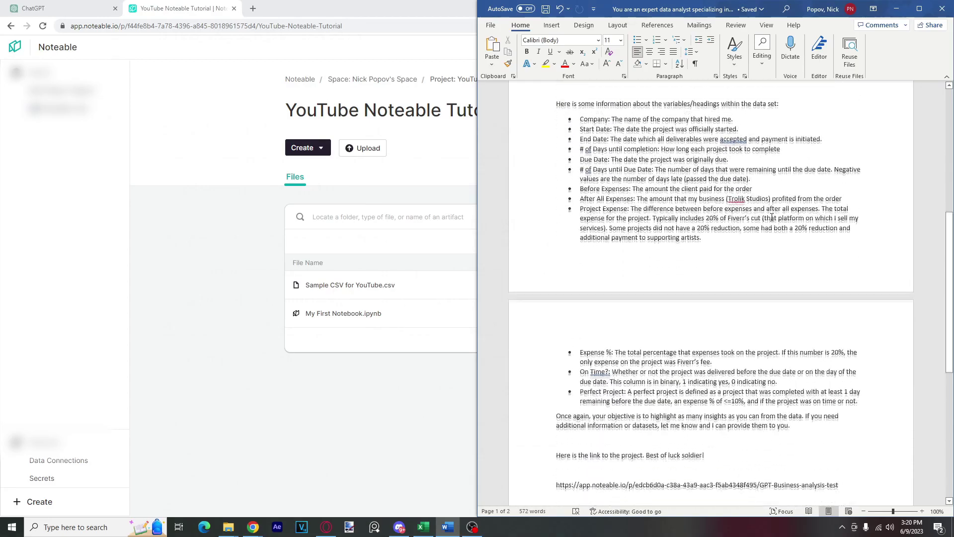
{"action": "scroll", "coordinate": [771, 217], "scroll_direction": "down", "scroll_amount": 3}
{"action": "scroll", "coordinate": [745, 298], "scroll_direction": "up", "scroll_amount": 8}
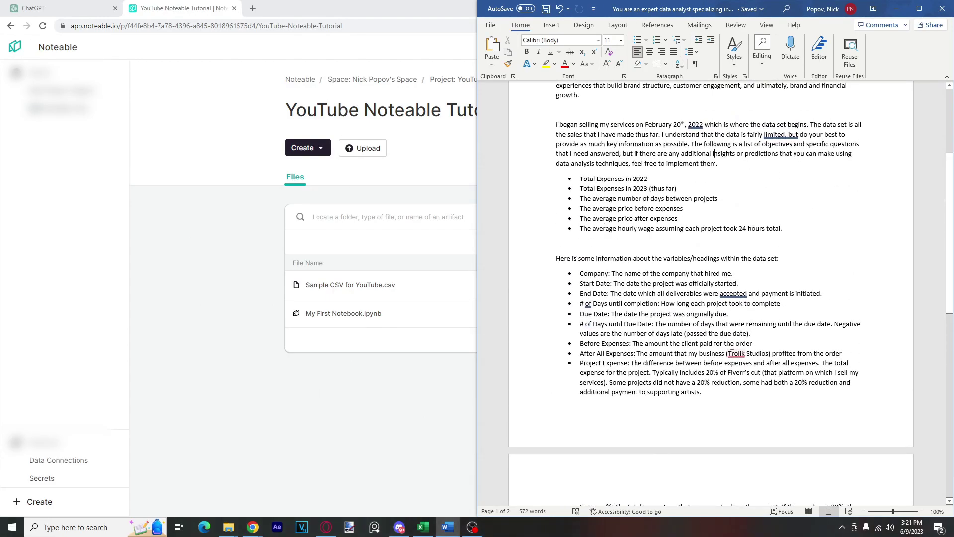
{"action": "scroll", "coordinate": [731, 353], "scroll_direction": "up", "scroll_amount": 5}
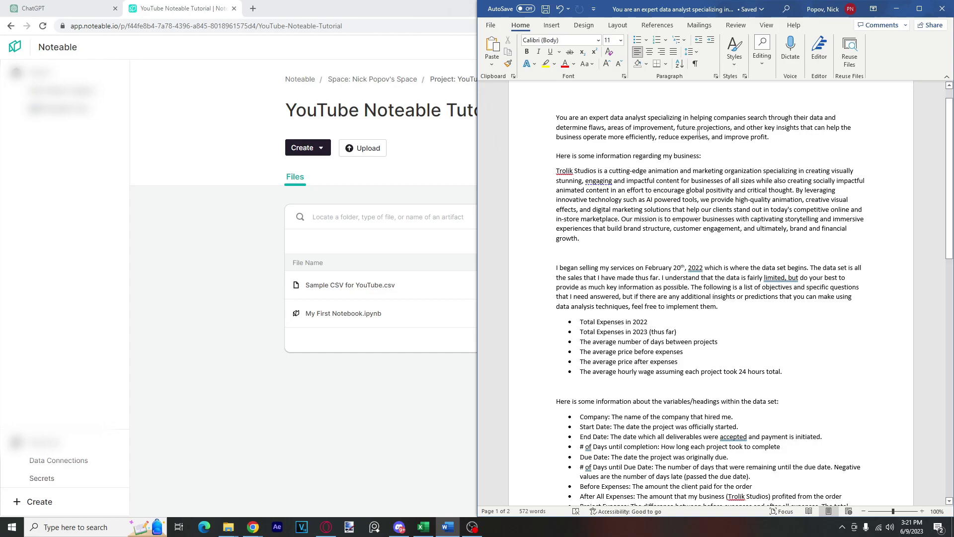
{"action": "scroll", "coordinate": [760, 144], "scroll_direction": "up", "scroll_amount": 1}
{"action": "left_click_drag", "start_coordinate": [799, 164], "coordinate": [557, 142]}
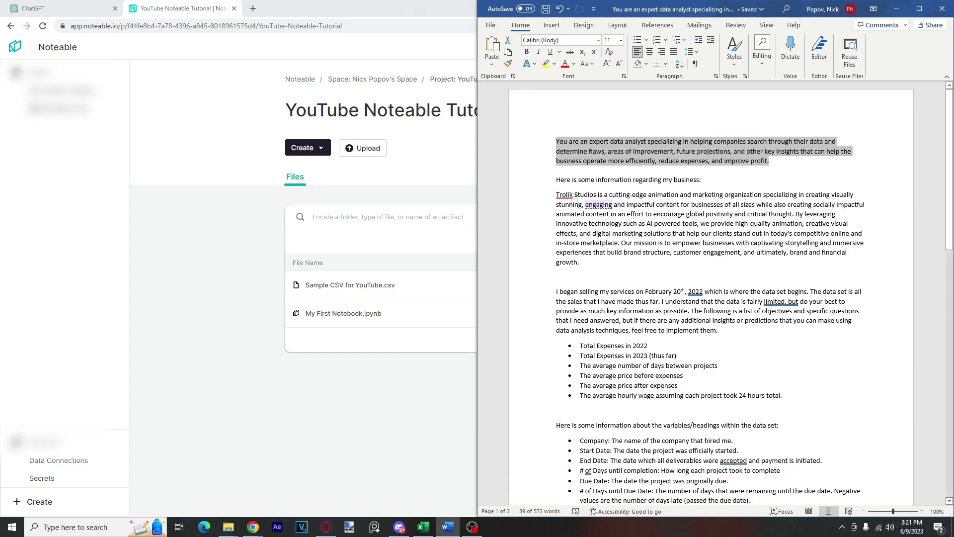
{"action": "left_click_drag", "start_coordinate": [557, 194], "coordinate": [681, 277]}
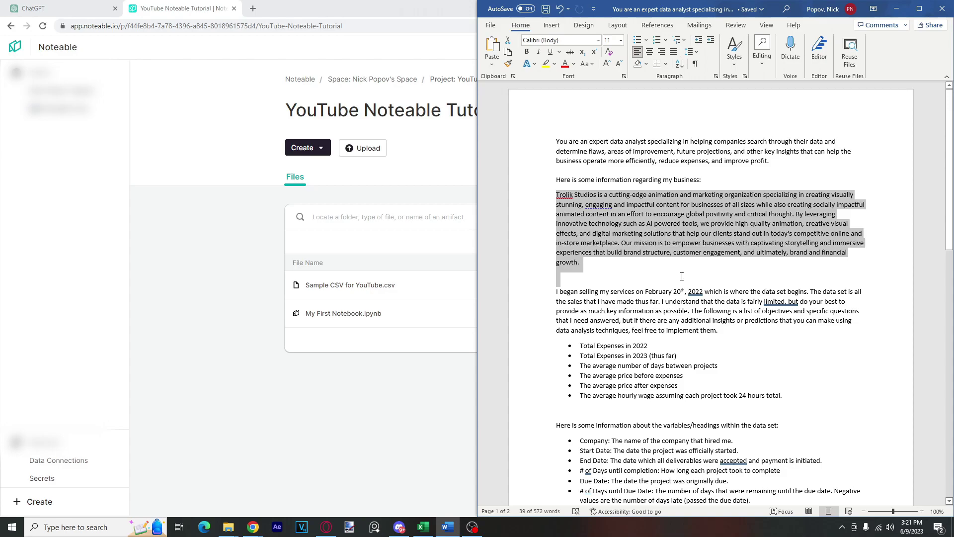
{"action": "key", "text": "ctrl+i"}
{"action": "key", "text": "ctrl+z"}
{"action": "left_click", "coordinate": [767, 141]}
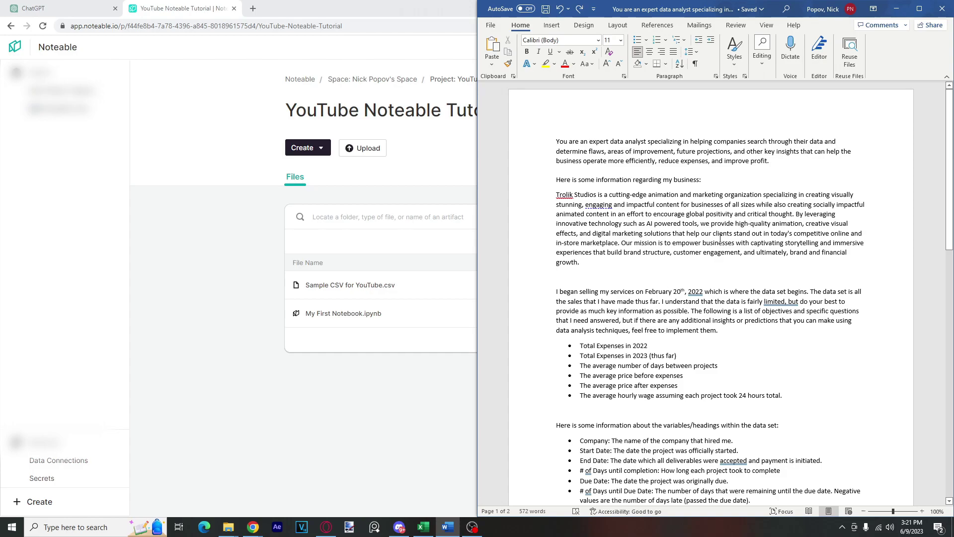
{"action": "left_click_drag", "start_coordinate": [597, 265], "coordinate": [556, 194]}
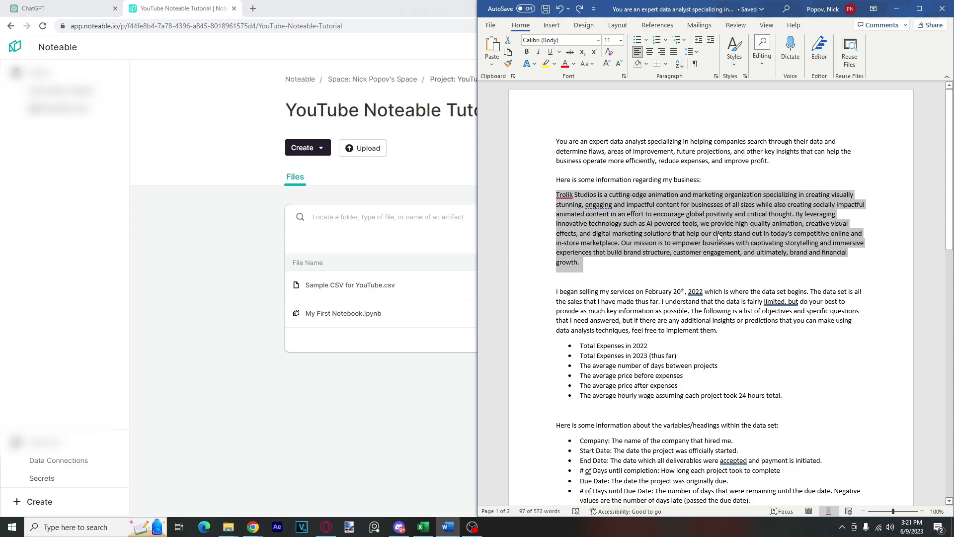
{"action": "scroll", "coordinate": [725, 241], "scroll_direction": "down", "scroll_amount": 1}
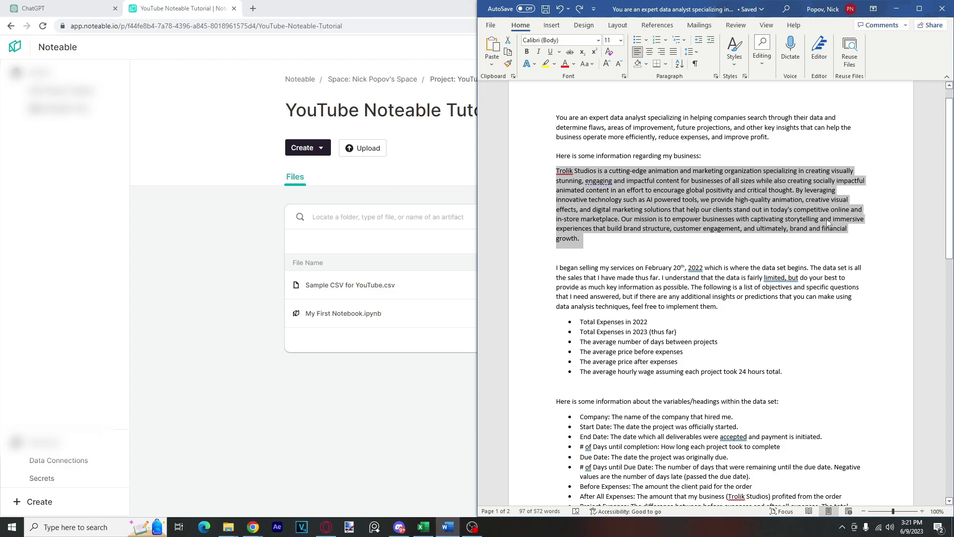
{"action": "scroll", "coordinate": [825, 225], "scroll_direction": "down", "scroll_amount": 3}
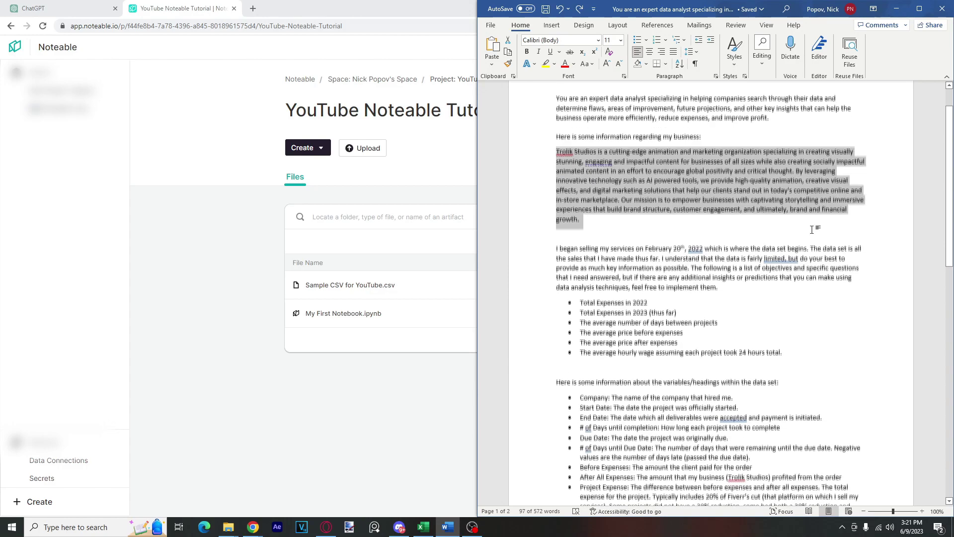
{"action": "triple_click", "coordinate": [582, 203]}
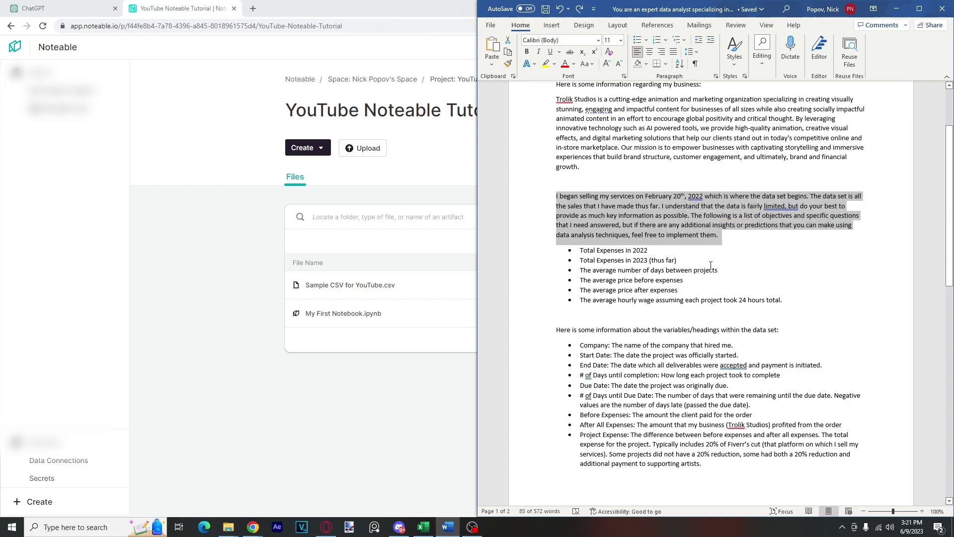
{"action": "left_click_drag", "start_coordinate": [825, 306], "coordinate": [578, 250]}
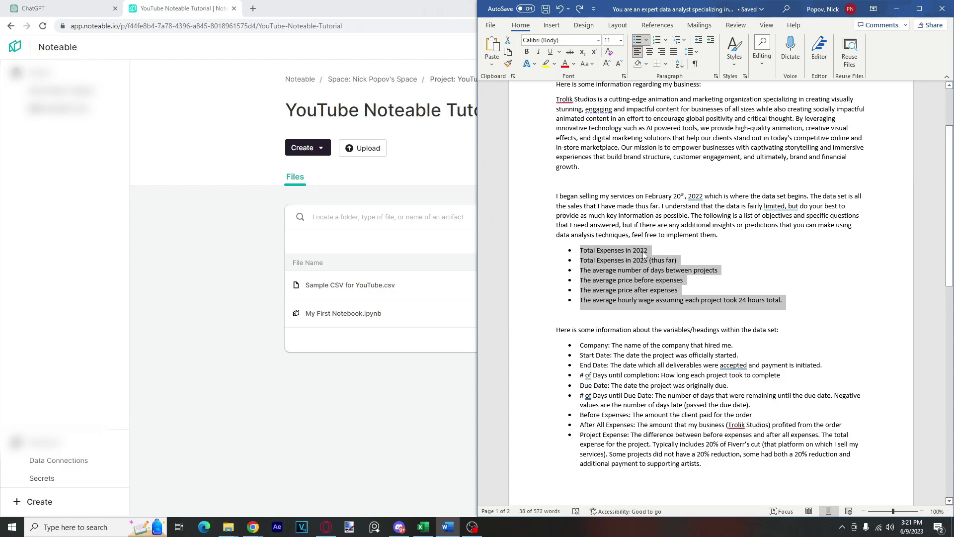
{"action": "scroll", "coordinate": [708, 293], "scroll_direction": "down", "scroll_amount": 1}
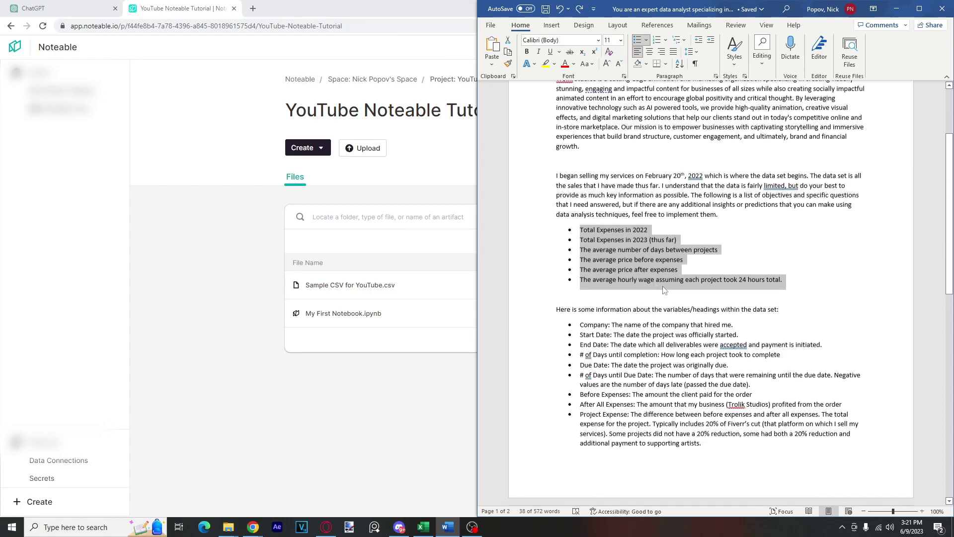
{"action": "scroll", "coordinate": [713, 276], "scroll_direction": "down", "scroll_amount": 5}
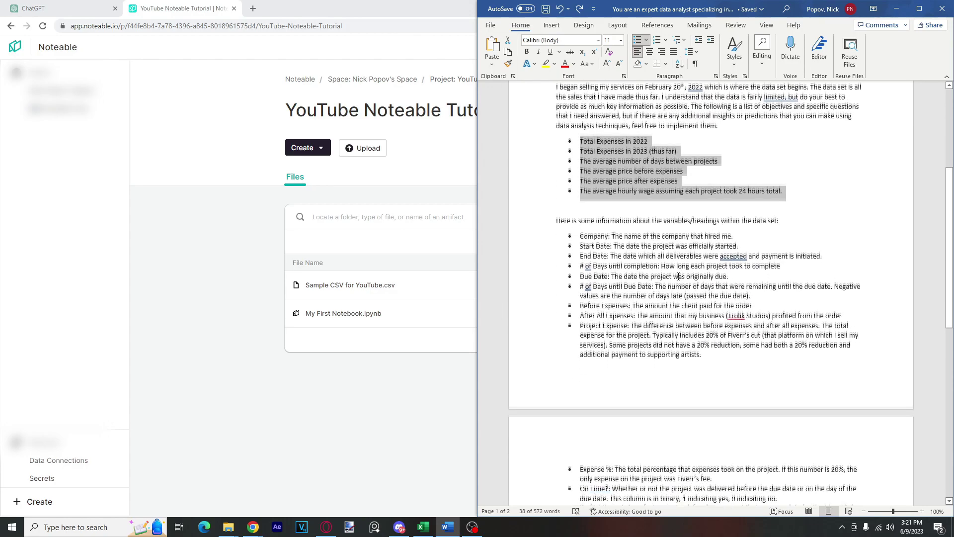
{"action": "left_click_drag", "start_coordinate": [580, 201], "coordinate": [859, 483]}
{"action": "scroll", "coordinate": [652, 355], "scroll_direction": "down", "scroll_amount": 3}
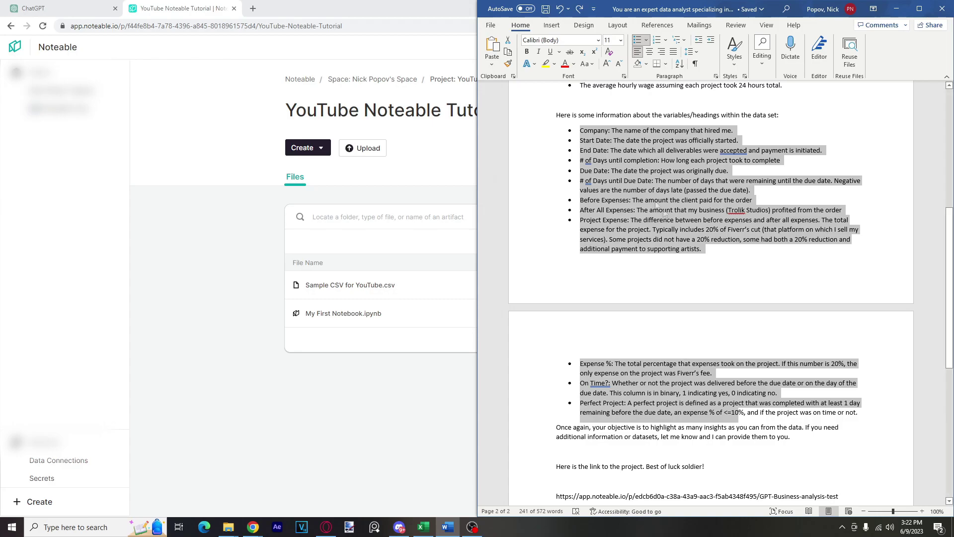
{"action": "left_click", "coordinate": [583, 132]}
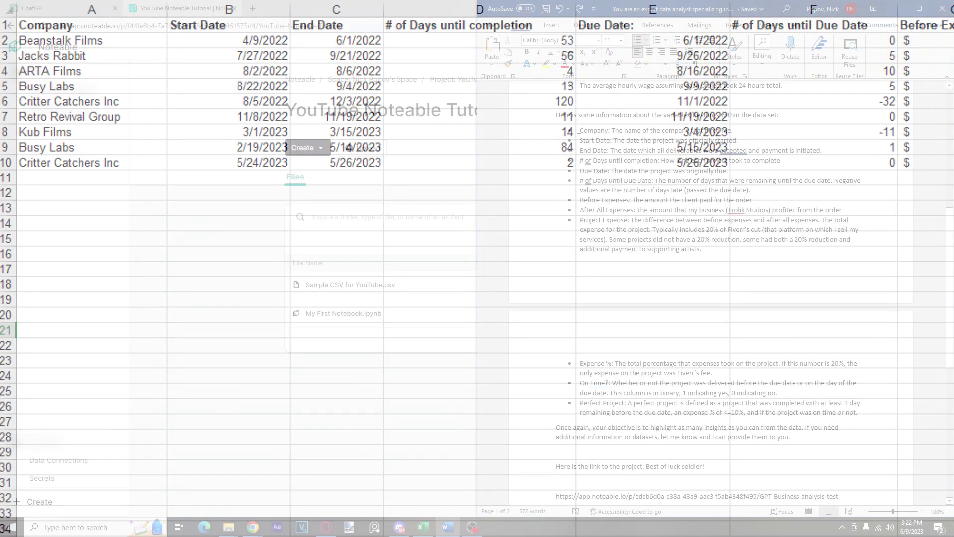
{"action": "left_click_drag", "start_coordinate": [579, 130], "coordinate": [833, 419]}
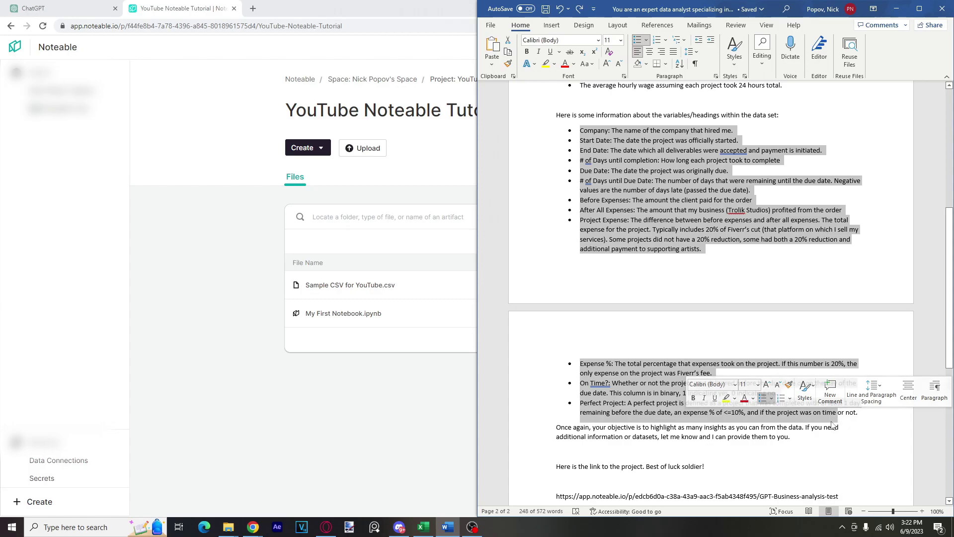
{"action": "left_click", "coordinate": [728, 229]}
- Scroll to the end of the Word prompt and select the closing instructions paragraph
{"action": "scroll", "coordinate": [732, 253], "scroll_direction": "down", "scroll_amount": 1}
{"action": "scroll", "coordinate": [733, 253], "scroll_direction": "down", "scroll_amount": 3}
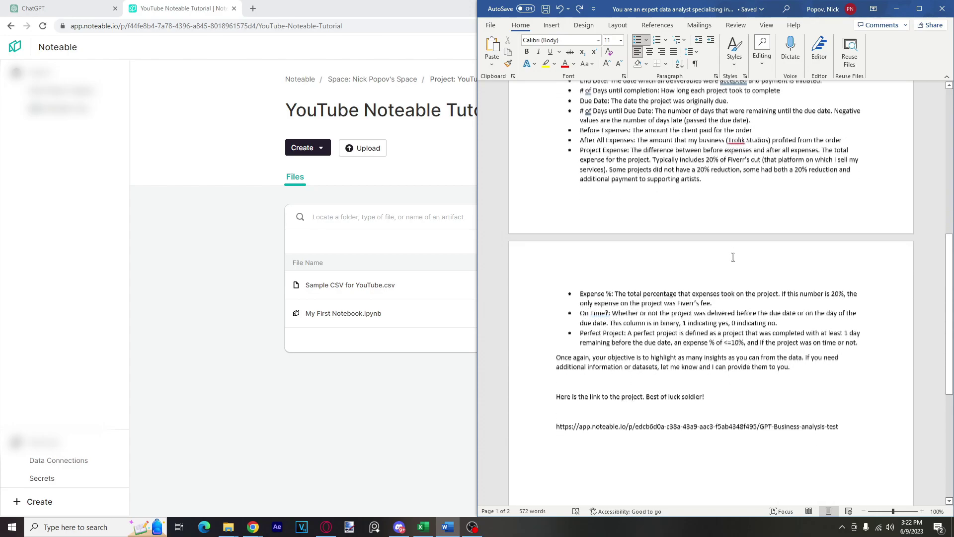
{"action": "left_click_drag", "start_coordinate": [798, 347], "coordinate": [651, 332]}
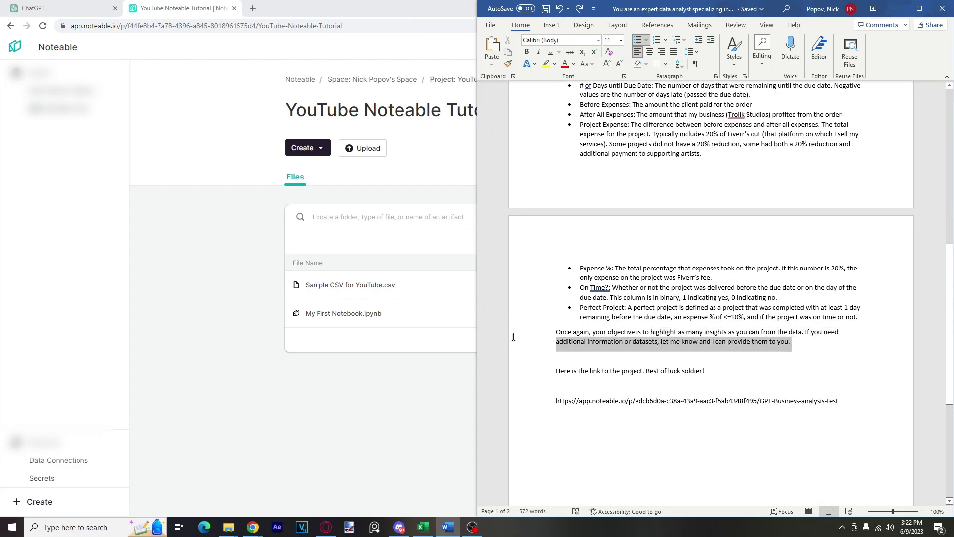
{"action": "triple_click", "coordinate": [592, 334]}
- Select the old noteable.io project link line, then bring the Noteable project page forward
{"action": "scroll", "coordinate": [778, 372], "scroll_direction": "down", "scroll_amount": 1}
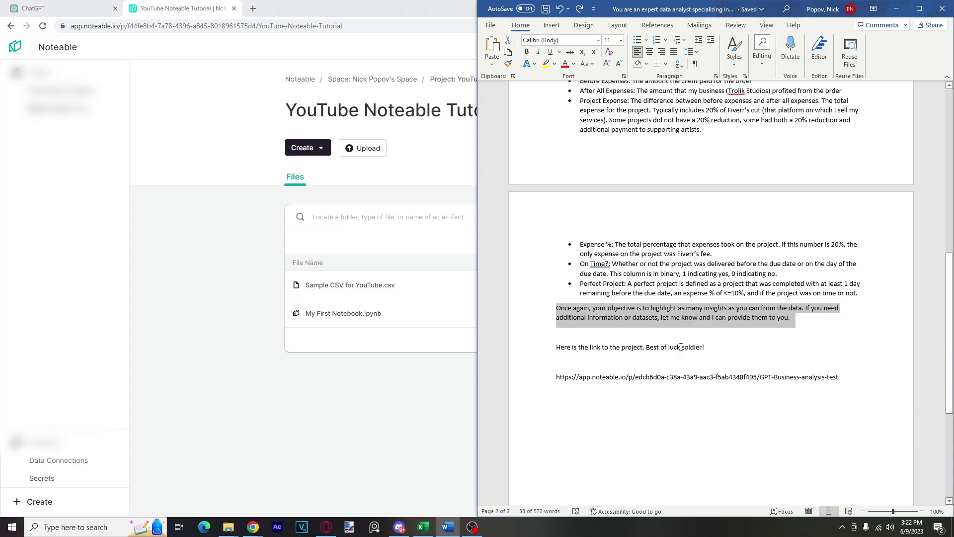
{"action": "left_click_drag", "start_coordinate": [681, 346], "coordinate": [591, 347]}
{"action": "left_click", "coordinate": [790, 348]}
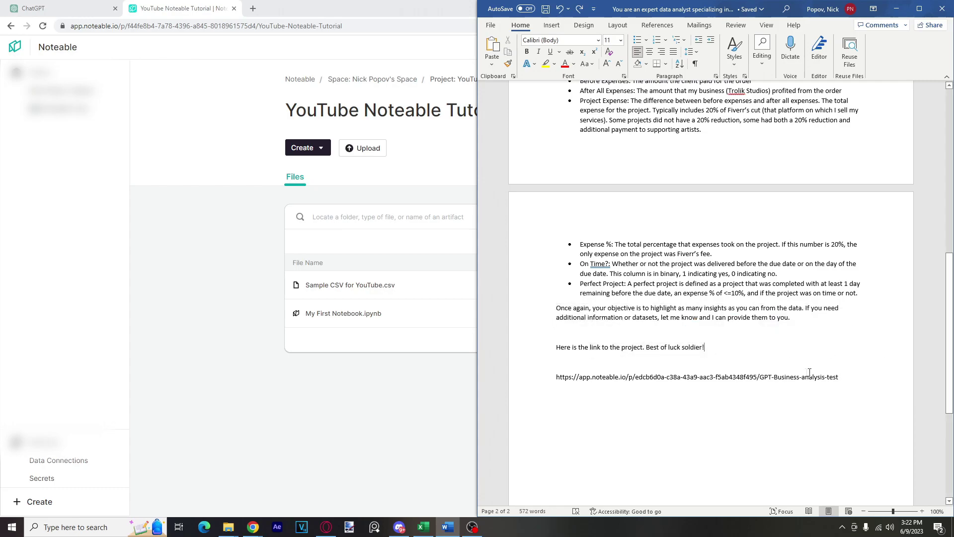
{"action": "scroll", "coordinate": [814, 372], "scroll_direction": "down", "scroll_amount": 2}
{"action": "left_click_drag", "start_coordinate": [840, 330], "coordinate": [552, 332]}
{"action": "scroll", "coordinate": [646, 344], "scroll_direction": "down", "scroll_amount": 2}
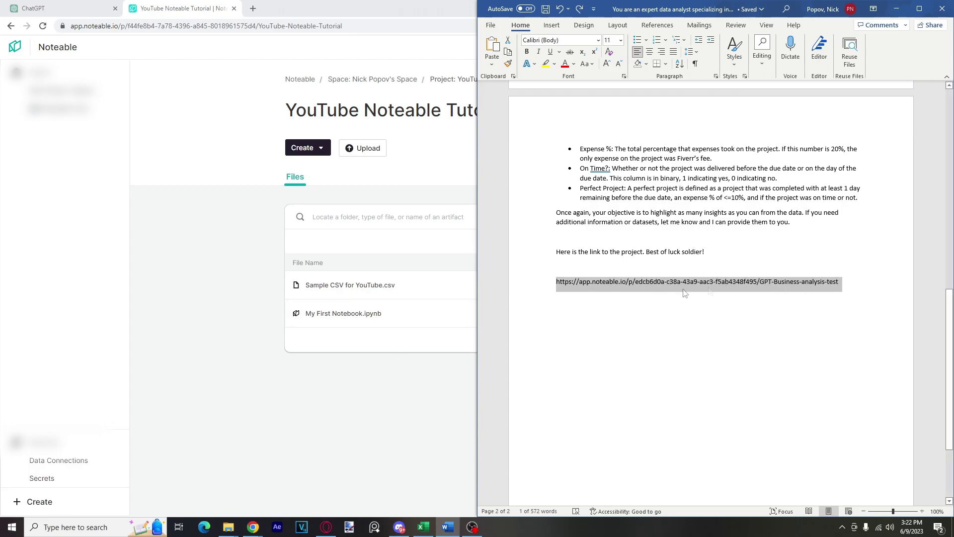
{"action": "left_click", "coordinate": [386, 401]}
{"action": "left_click", "coordinate": [225, 26]}
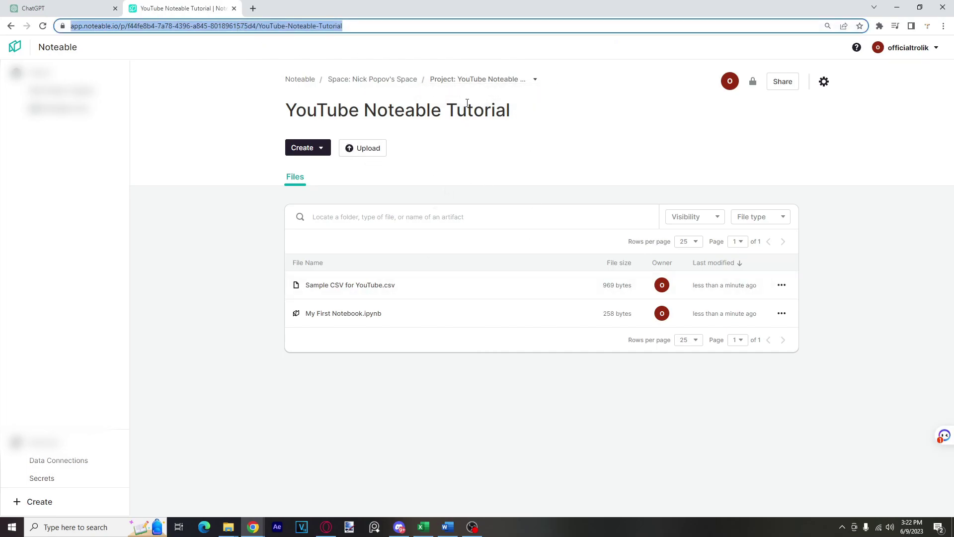
- Replace the prompt's old link with the YouTube Noteable Tutorial project URL and select the whole document
{"action": "left_click_drag", "start_coordinate": [290, 111], "coordinate": [528, 121]}
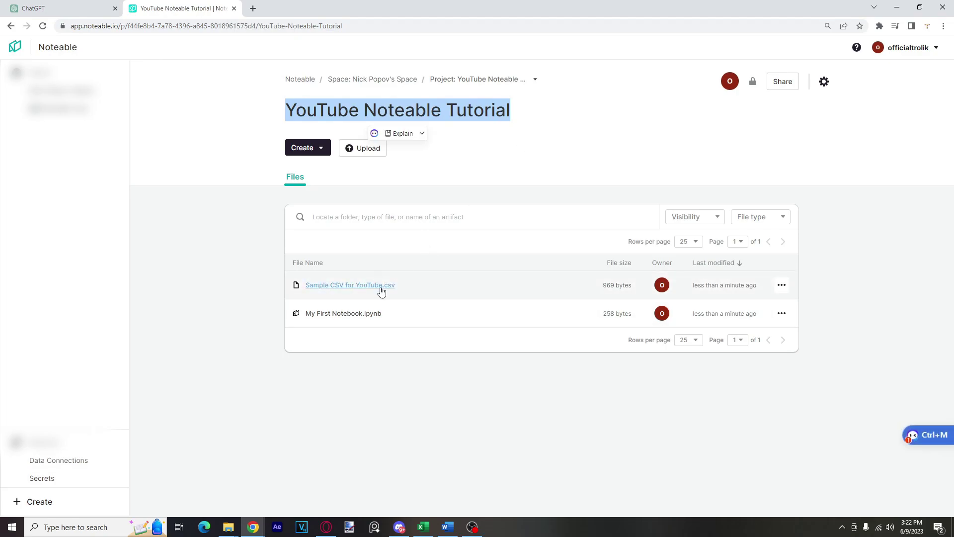
{"action": "left_click", "coordinate": [368, 27]}
{"action": "key", "text": "ctrl+c"}
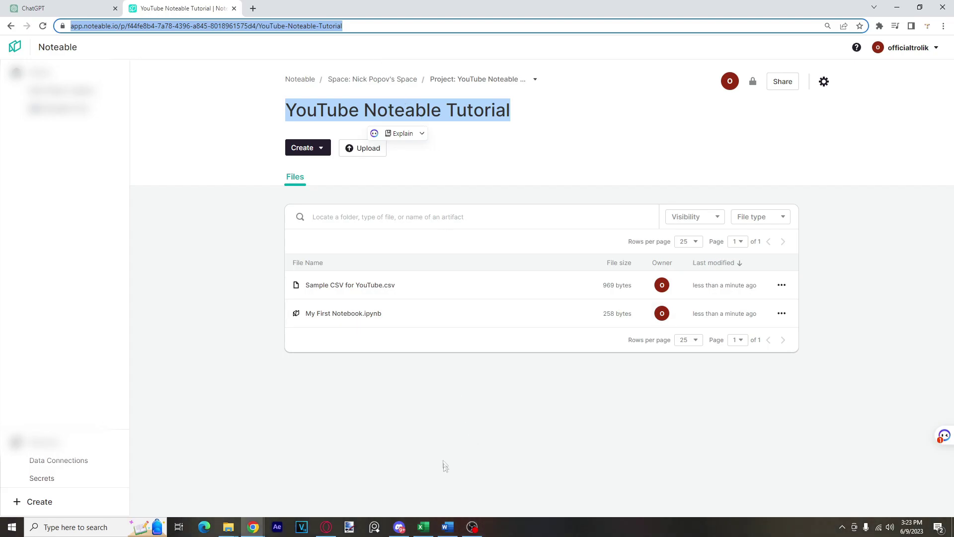
{"action": "left_click", "coordinate": [448, 527]}
{"action": "key", "text": "BackSpace"}
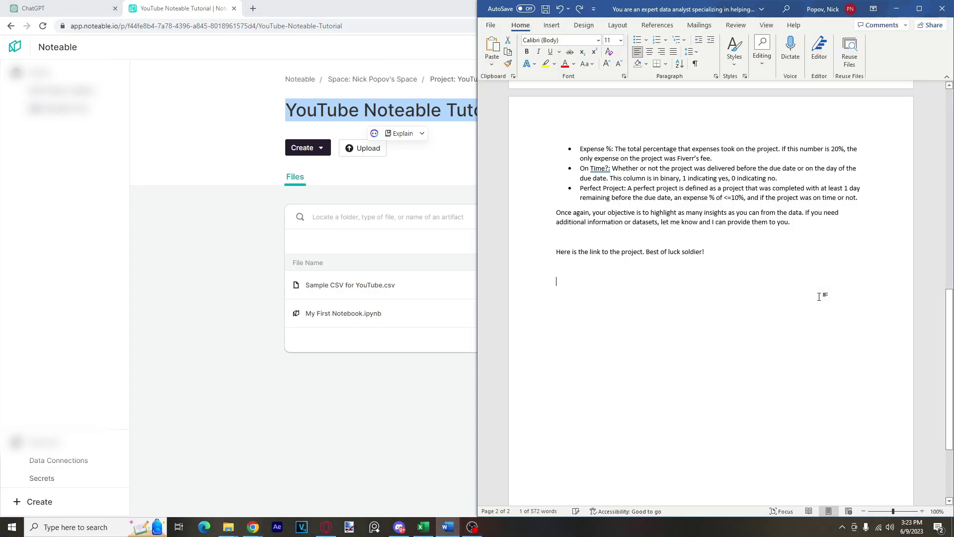
{"action": "key", "text": "ctrl+v"}
{"action": "scroll", "coordinate": [703, 371], "scroll_direction": "up", "scroll_amount": 3}
{"action": "scroll", "coordinate": [714, 365], "scroll_direction": "up", "scroll_amount": 15}
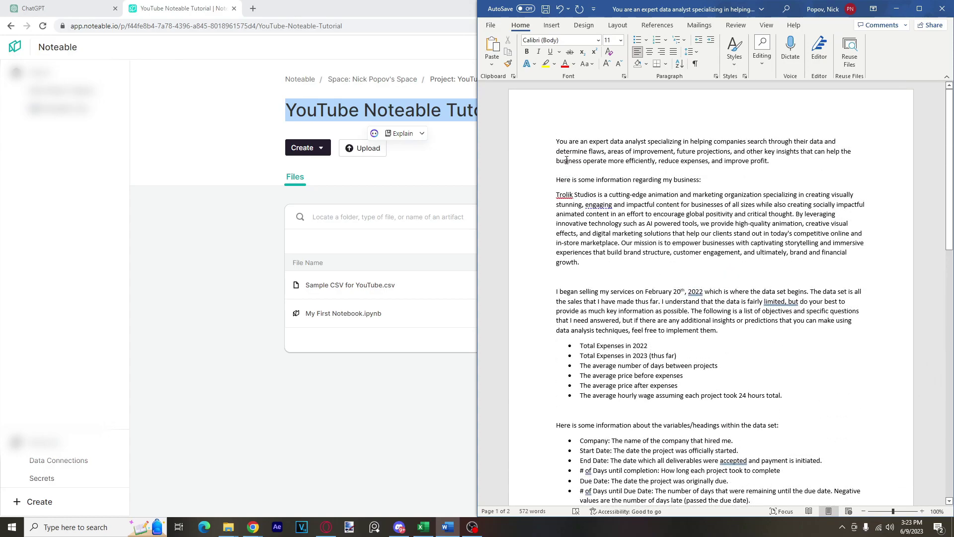
{"action": "key", "text": "ctrl+a"}
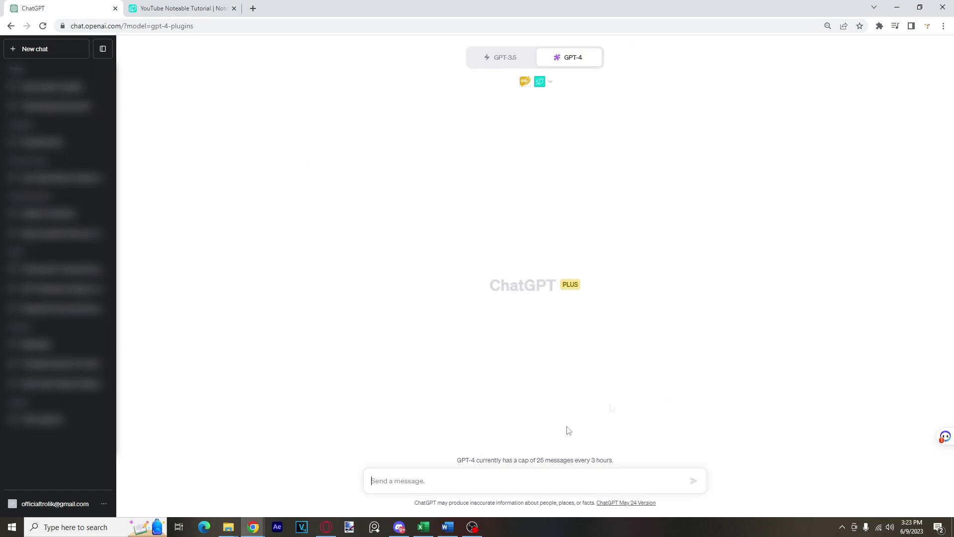
- Paste the data-analyst prompt into ChatGPT, check its noteable.io link against the project page, and send it
{"action": "key", "text": "ctrl+v"}
{"action": "left_click_drag", "start_coordinate": [668, 469], "coordinate": [359, 476]}
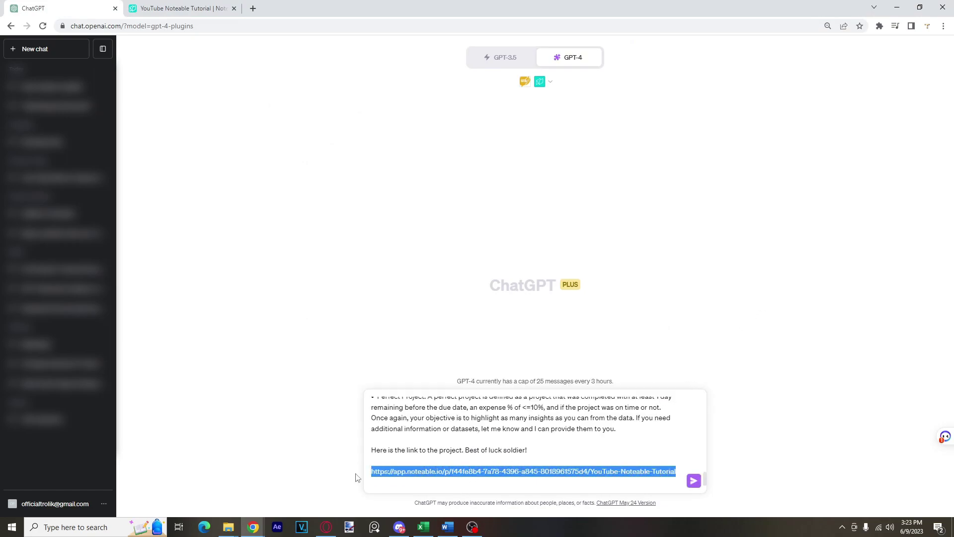
{"action": "left_click", "coordinate": [185, 6]}
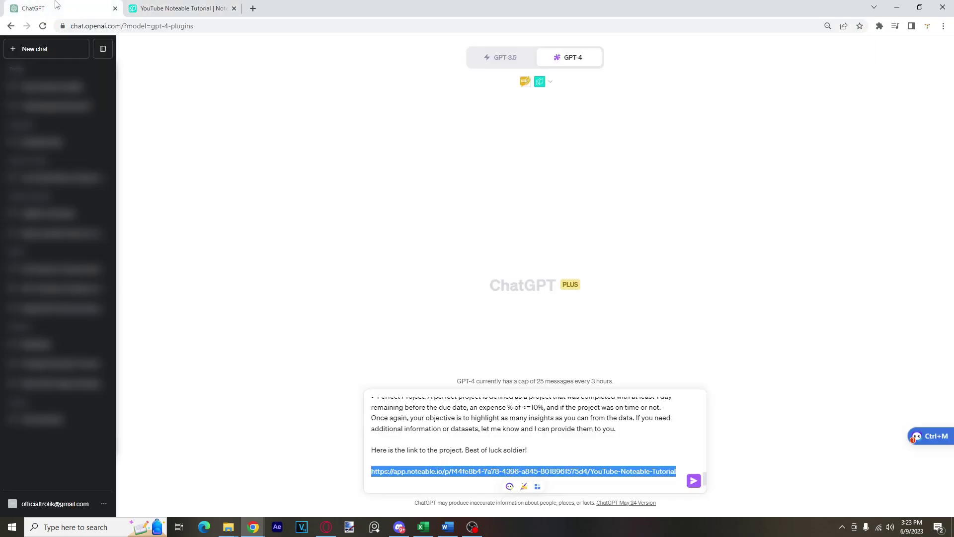
{"action": "left_click", "coordinate": [57, 7]}
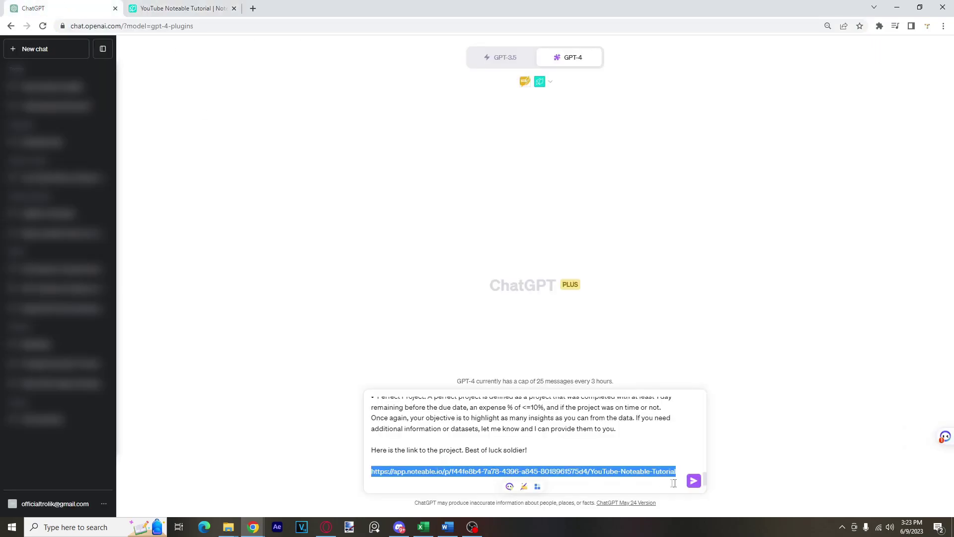
{"action": "left_click", "coordinate": [694, 481]}
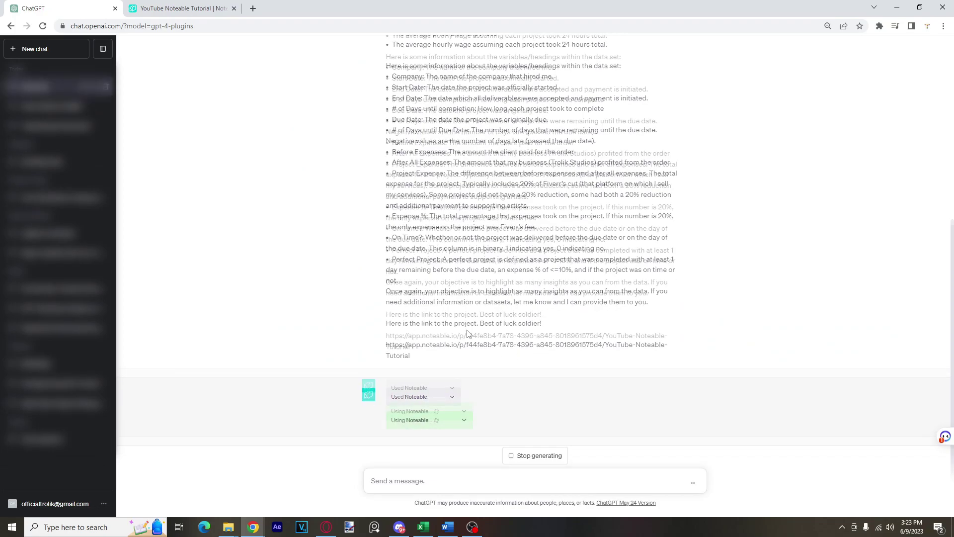
- Expand both 'Used Noteable' panels to inspect the plugin requests, then return to the Noteable project
{"action": "left_click", "coordinate": [447, 386]}
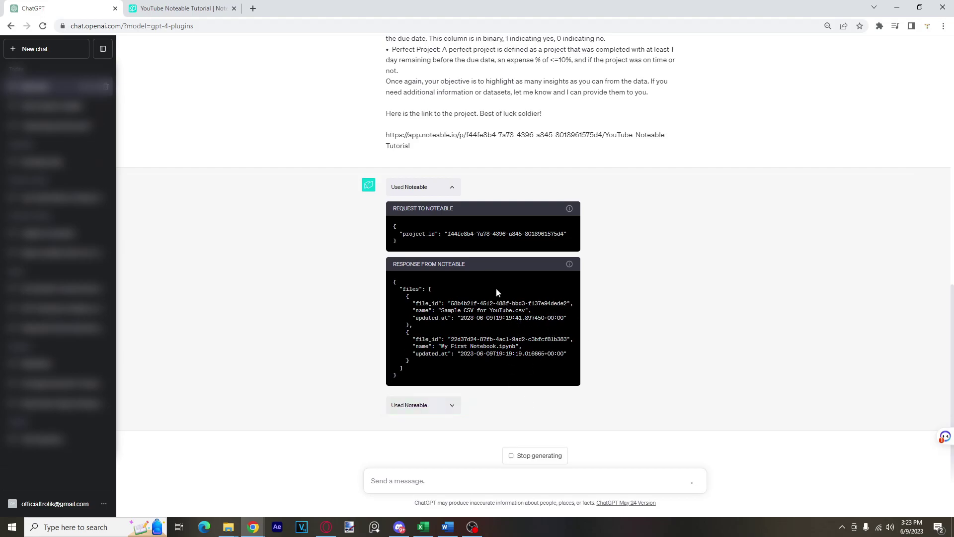
{"action": "left_click", "coordinate": [452, 383]}
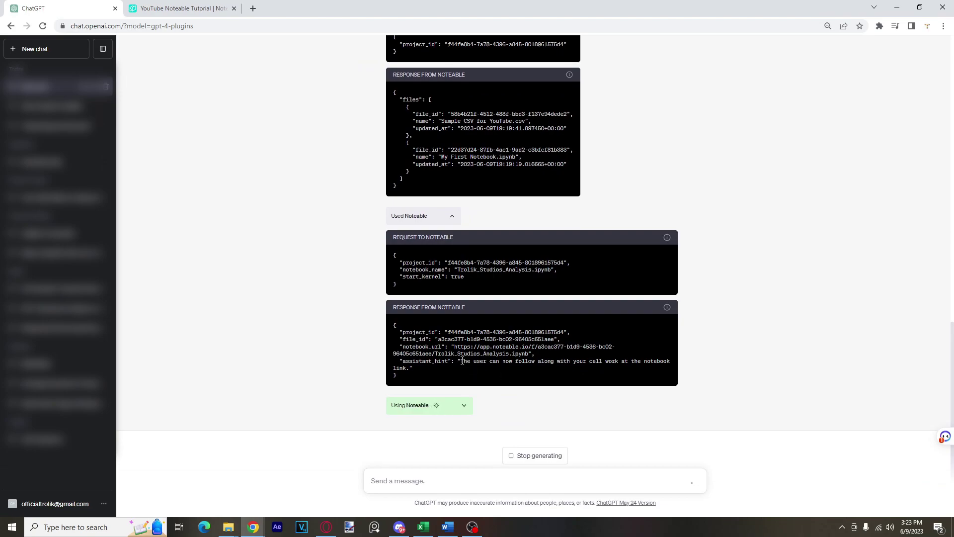
{"action": "left_click_drag", "start_coordinate": [462, 360], "coordinate": [668, 371]}
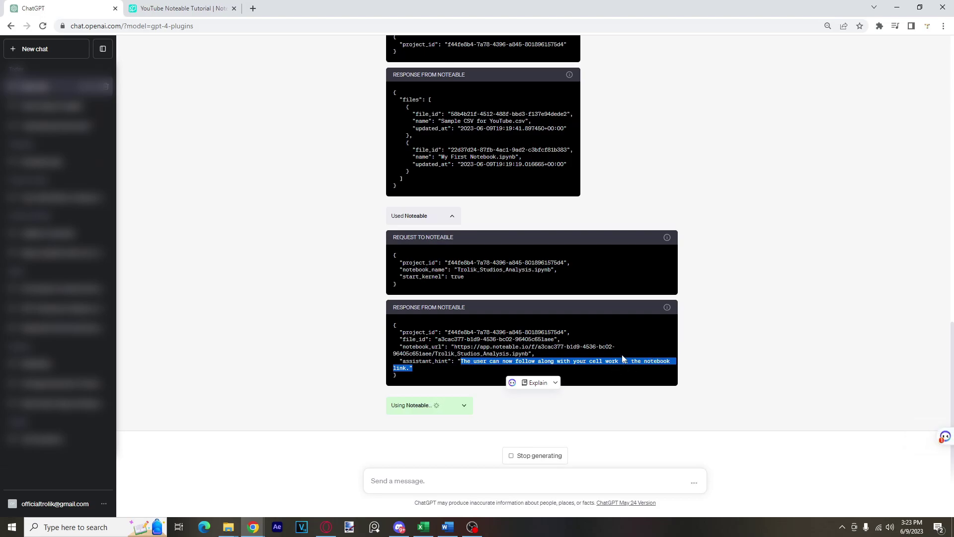
{"action": "left_click", "coordinate": [179, 8]}
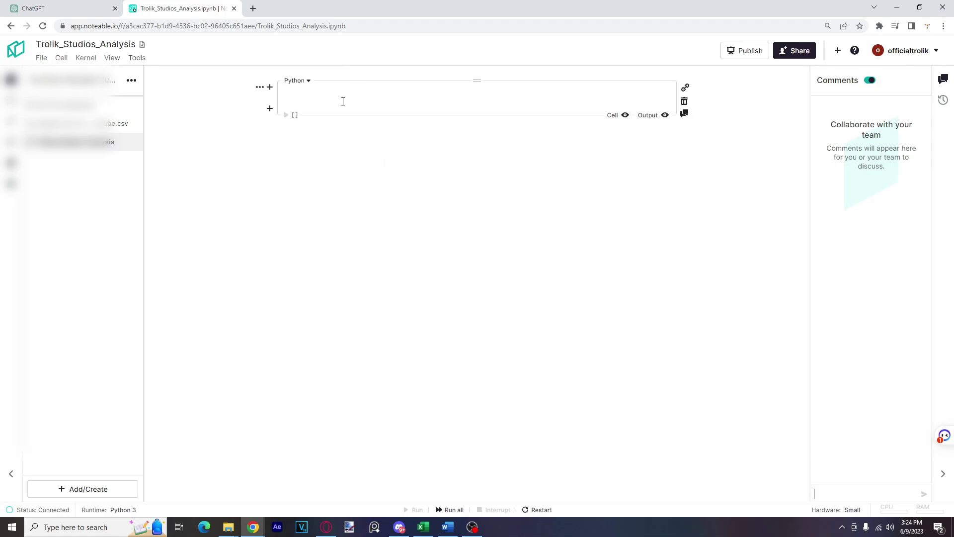
- Open the notebook's first code cell and inspect the failing read_csv call
{"action": "left_click", "coordinate": [343, 100]}
{"action": "left_click", "coordinate": [60, 8]}
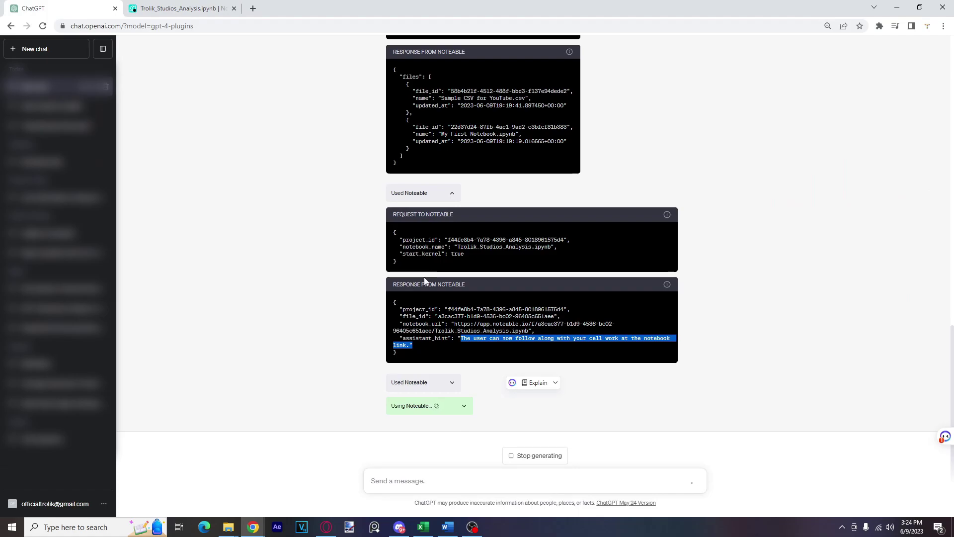
{"action": "left_click", "coordinate": [184, 8]}
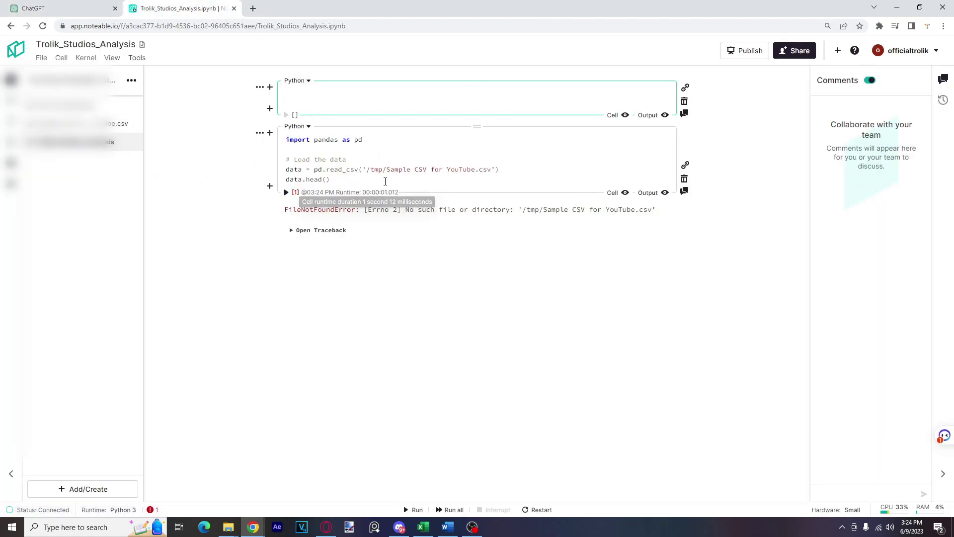
{"action": "left_click_drag", "start_coordinate": [358, 169], "coordinate": [306, 169]}
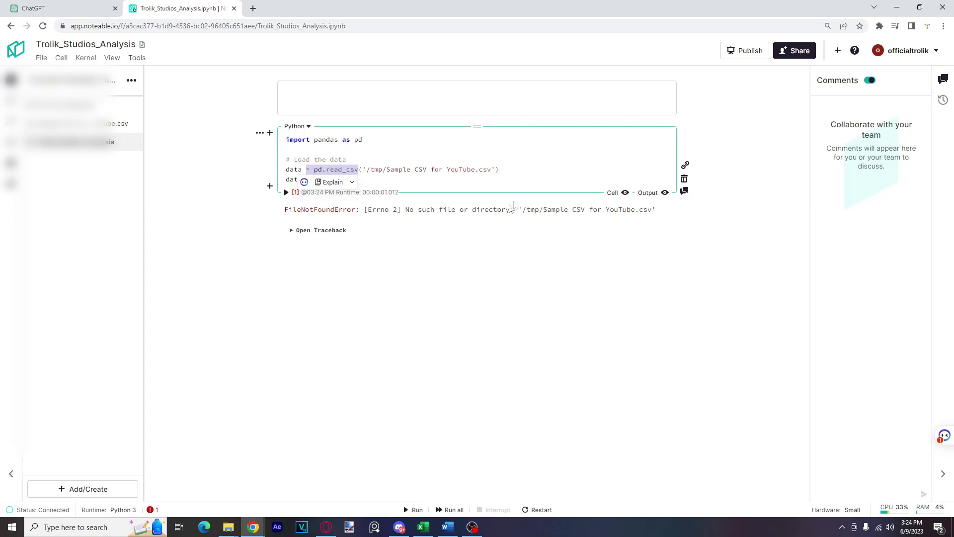
{"action": "left_click", "coordinate": [501, 304]}
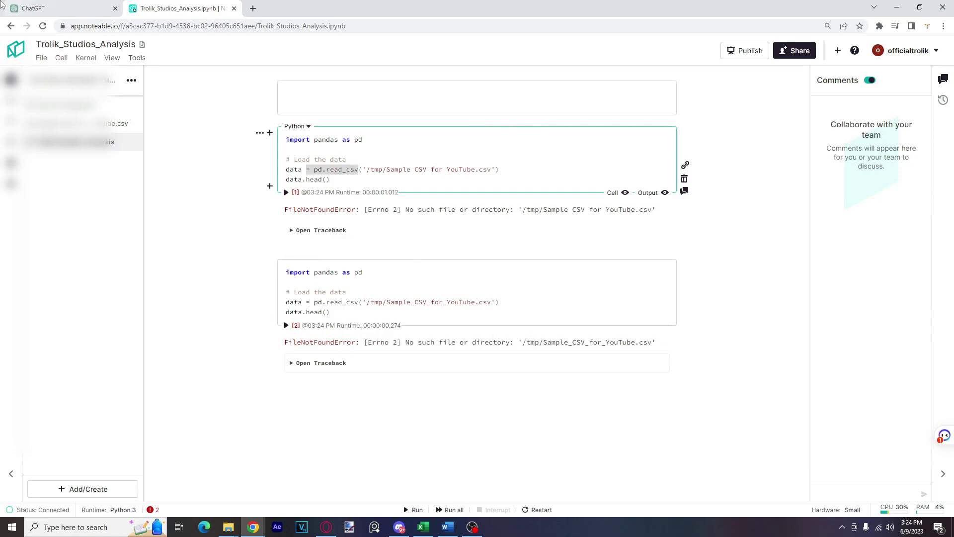
- Read ChatGPT's explanation of the file path error, then return to the notebook
{"action": "left_click", "coordinate": [34, 9]}
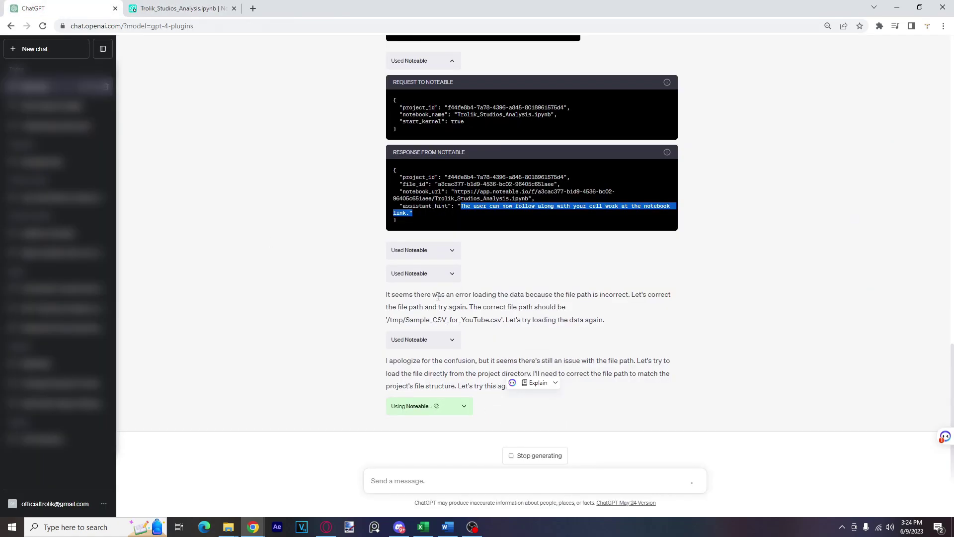
{"action": "left_click_drag", "start_coordinate": [394, 294], "coordinate": [614, 311]}
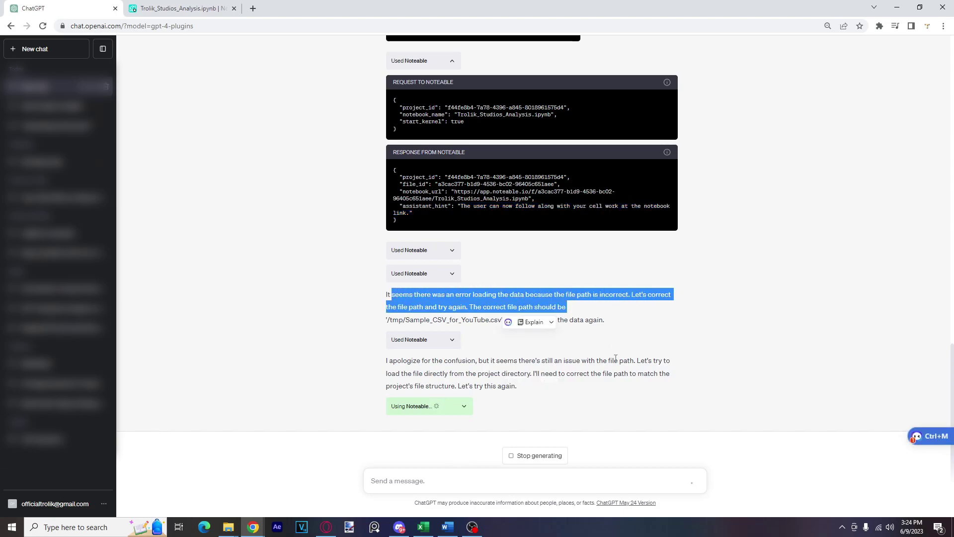
{"action": "left_click", "coordinate": [392, 347]}
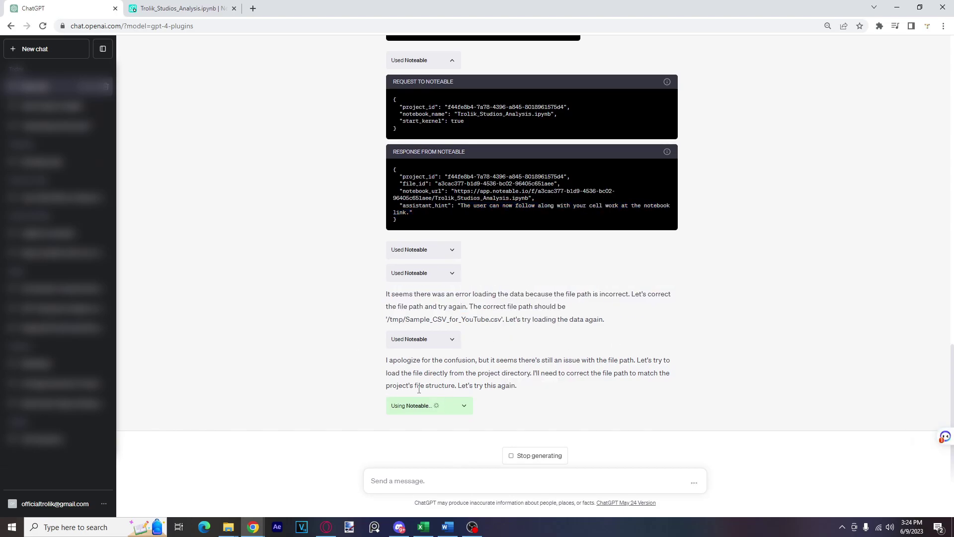
{"action": "left_click", "coordinate": [155, 7]}
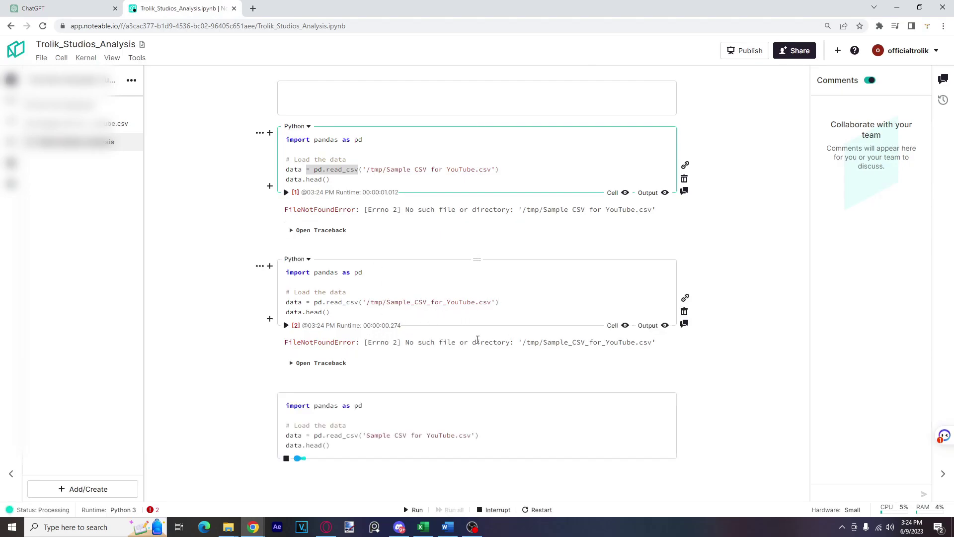
- Copy the uploaded CSV file's path from its sidebar options
{"action": "scroll", "coordinate": [486, 383], "scroll_direction": "down", "scroll_amount": 4}
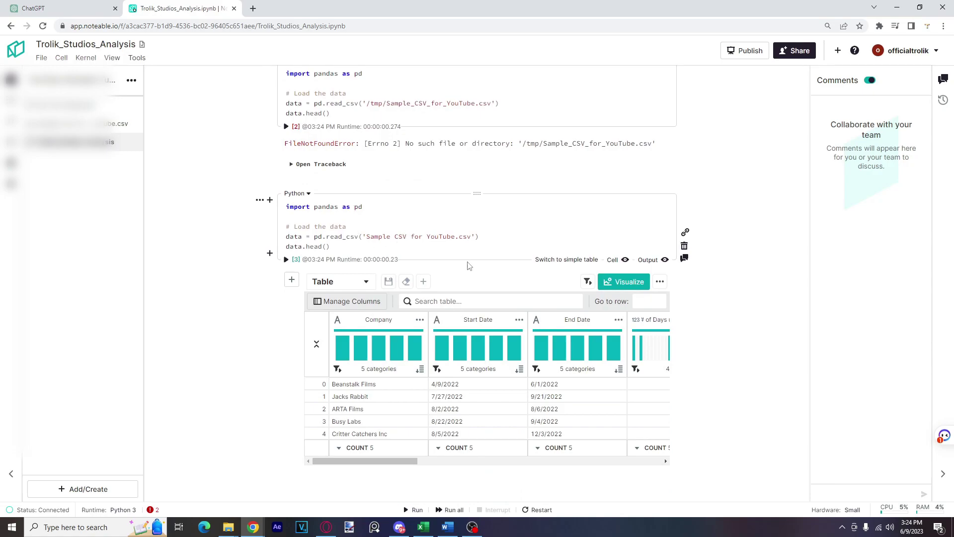
{"action": "scroll", "coordinate": [468, 266], "scroll_direction": "down", "scroll_amount": 1}
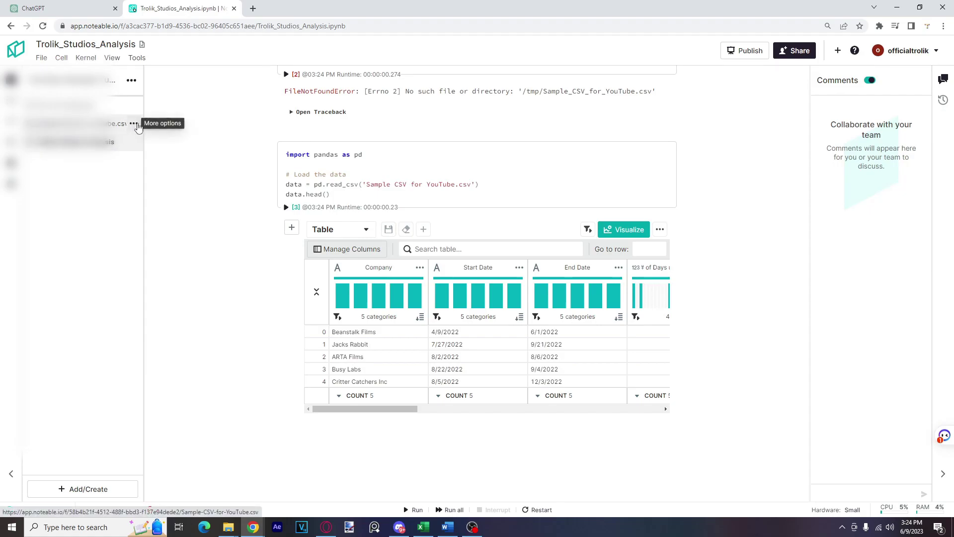
{"action": "left_click", "coordinate": [134, 123]}
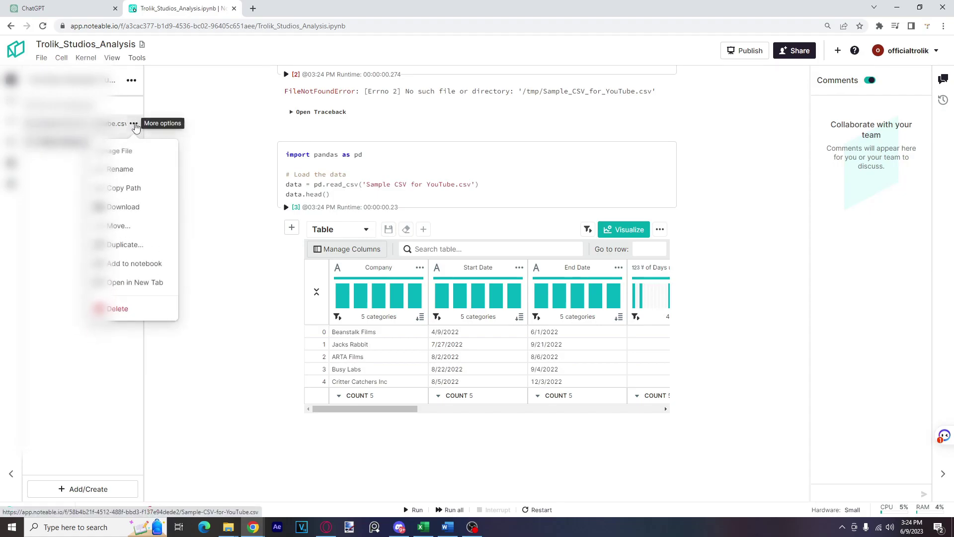
{"action": "left_click", "coordinate": [131, 192]}
- Compare the failed and working read_csv paths, then review the datetime64[ns] column conversions
{"action": "left_click_drag", "start_coordinate": [471, 186], "coordinate": [367, 185]}
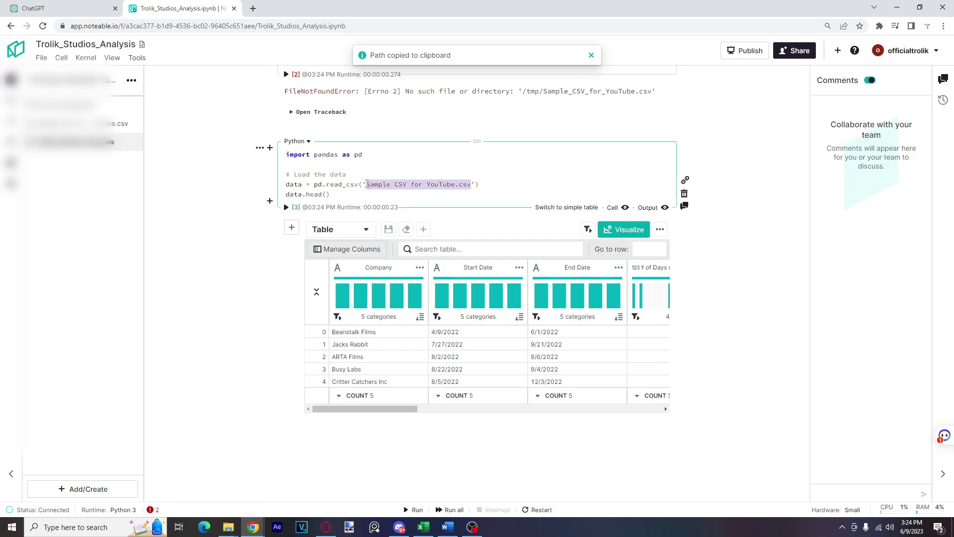
{"action": "scroll", "coordinate": [409, 235], "scroll_direction": "up", "scroll_amount": 3}
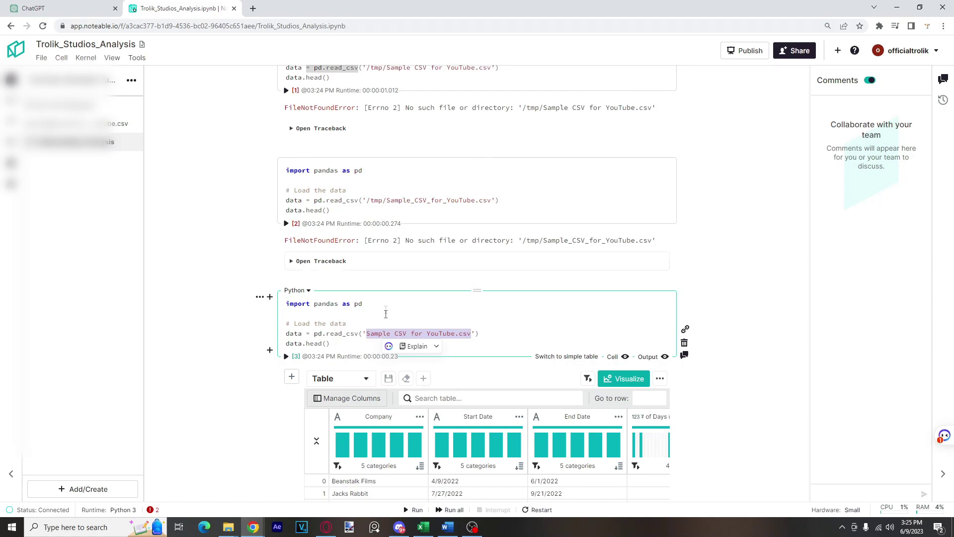
{"action": "double_click", "coordinate": [378, 200]}
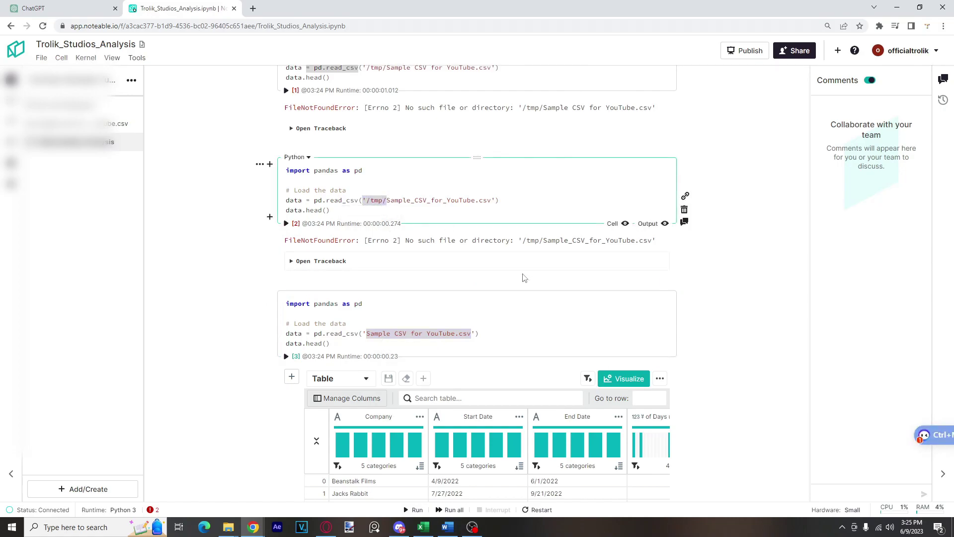
{"action": "triple_click", "coordinate": [507, 197]}
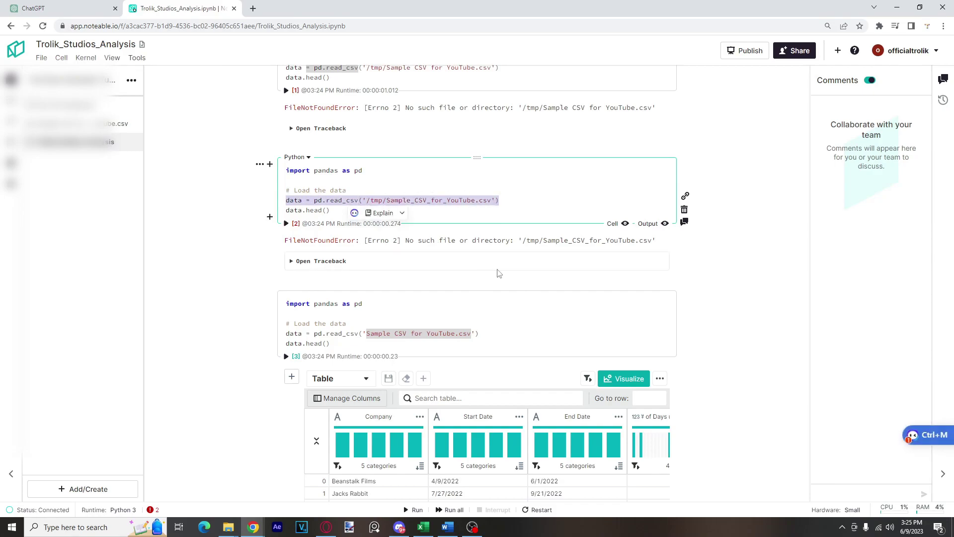
{"action": "scroll", "coordinate": [499, 273], "scroll_direction": "down", "scroll_amount": 2}
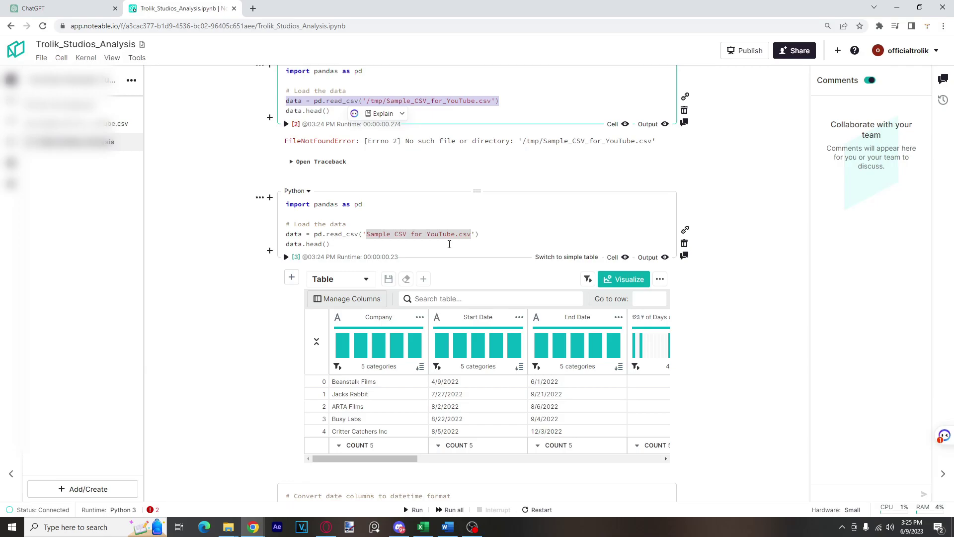
{"action": "scroll", "coordinate": [490, 308], "scroll_direction": "down", "scroll_amount": 4}
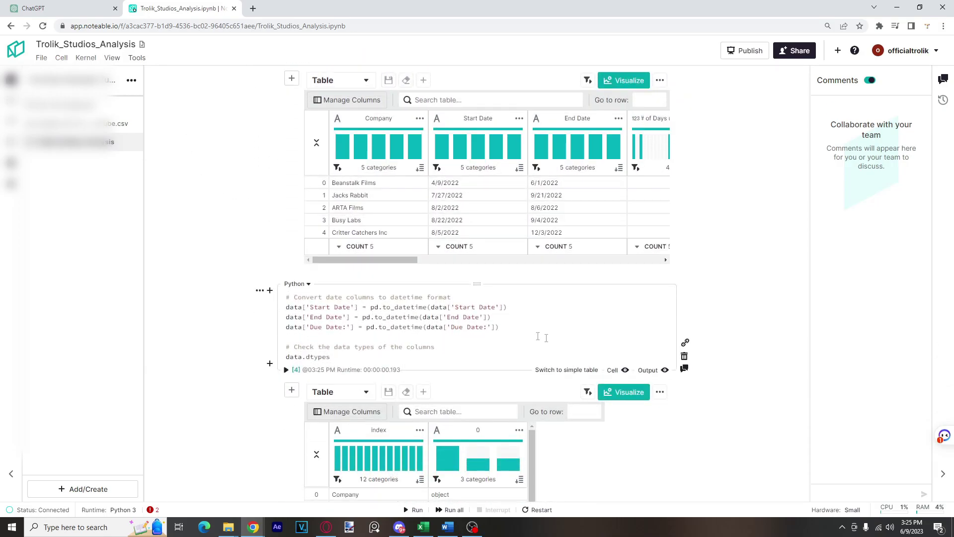
{"action": "scroll", "coordinate": [538, 336], "scroll_direction": "down", "scroll_amount": 5}
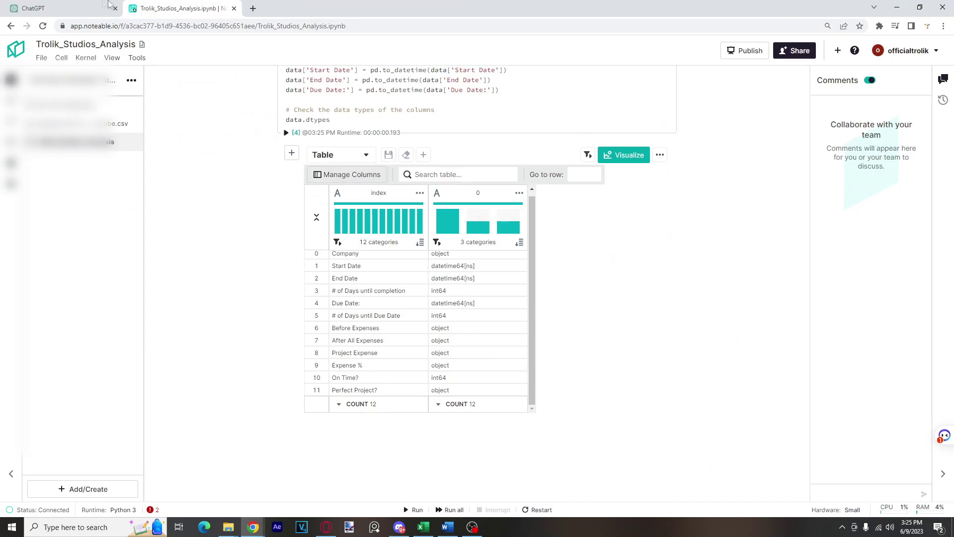
- Snap ChatGPT to the left half and the Noteable notebook to the right half
{"action": "left_click", "coordinate": [75, 9]}
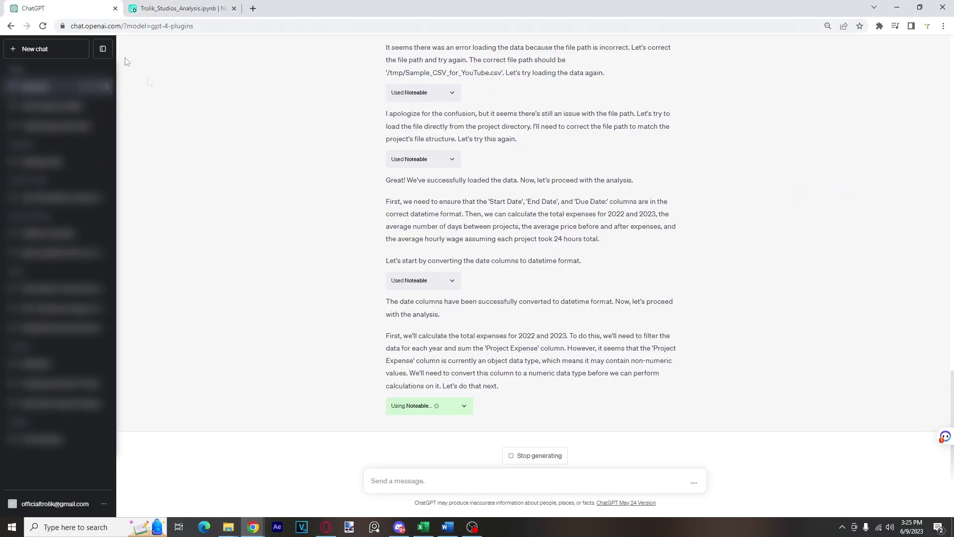
{"action": "left_click_drag", "start_coordinate": [25, 4], "coordinate": [1, 199]}
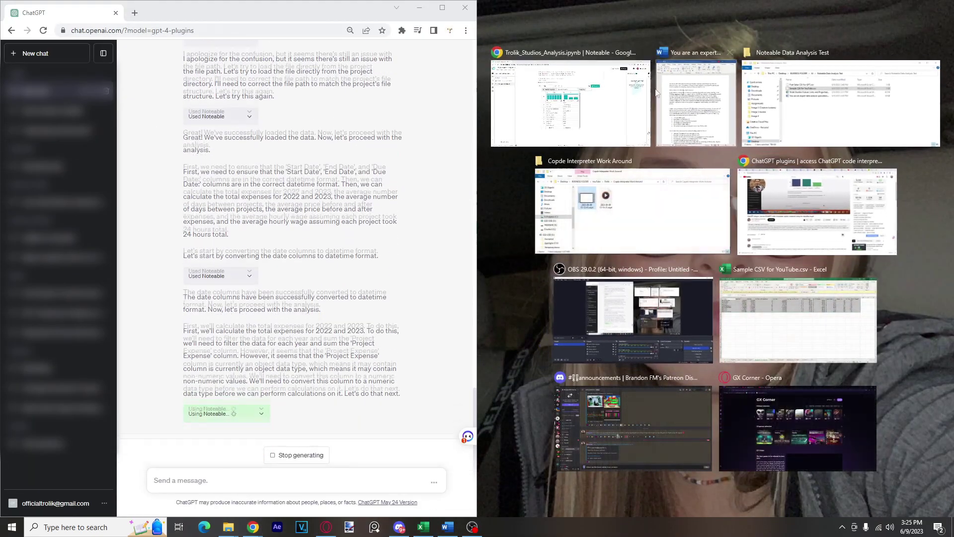
{"action": "left_click", "coordinate": [547, 94]}
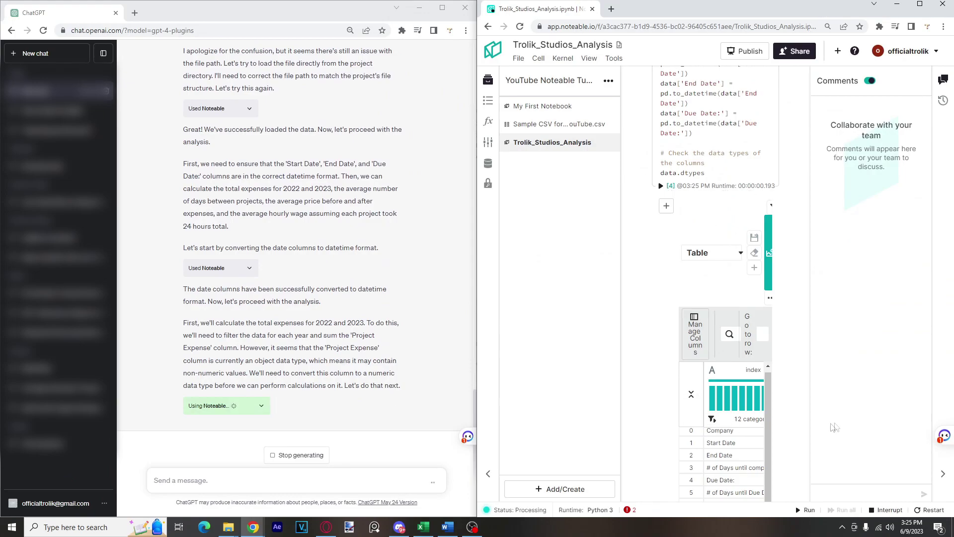
- Read ChatGPT's reply about loading the data and converting Project Expense to float
{"action": "scroll", "coordinate": [735, 397], "scroll_direction": "down", "scroll_amount": 5}
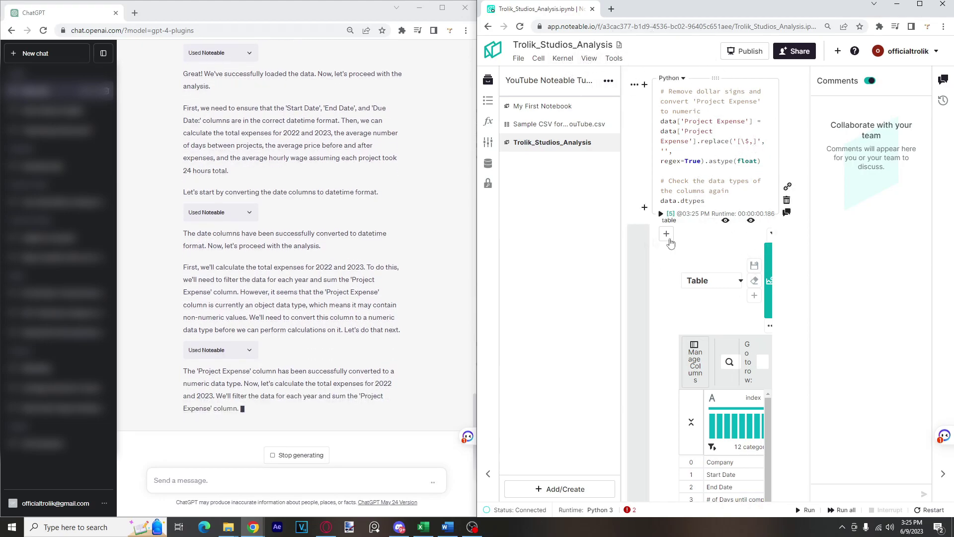
{"action": "scroll", "coordinate": [764, 359], "scroll_direction": "down", "scroll_amount": 5}
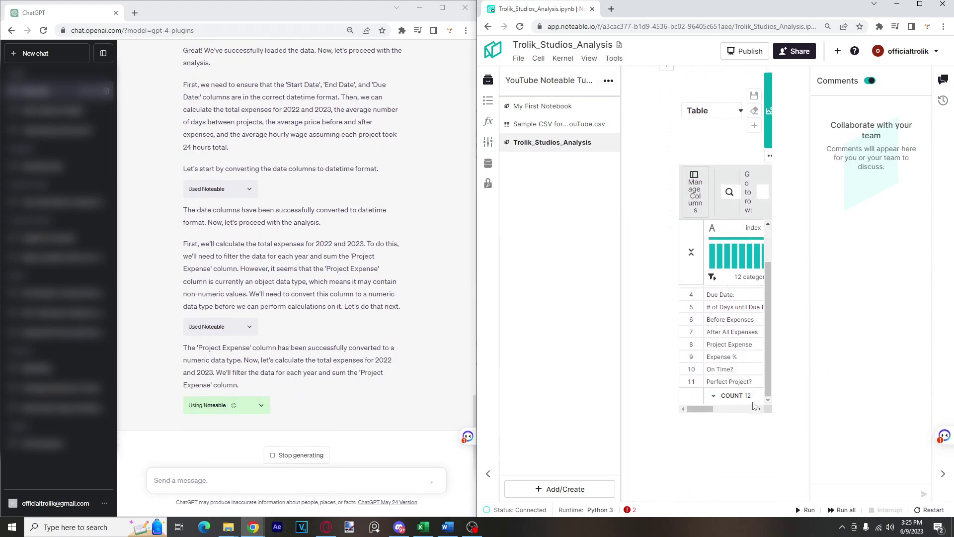
{"action": "left_click_drag", "start_coordinate": [175, 251], "coordinate": [314, 337]}
{"action": "left_click", "coordinate": [315, 336]}
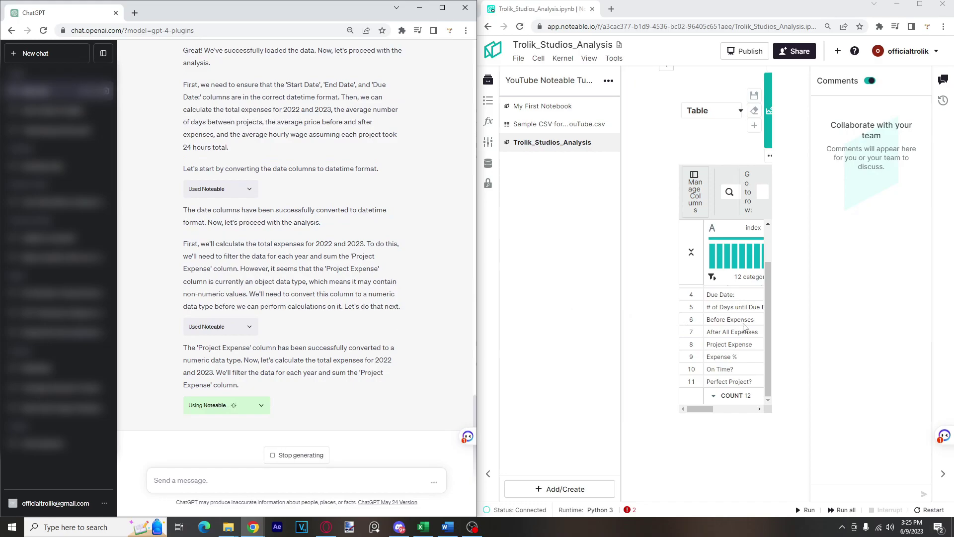
- Highlight the expense totals in the reply: $151.00 for 2022 and $156.00 for 2023
{"action": "scroll", "coordinate": [276, 240], "scroll_direction": "up", "scroll_amount": 5}
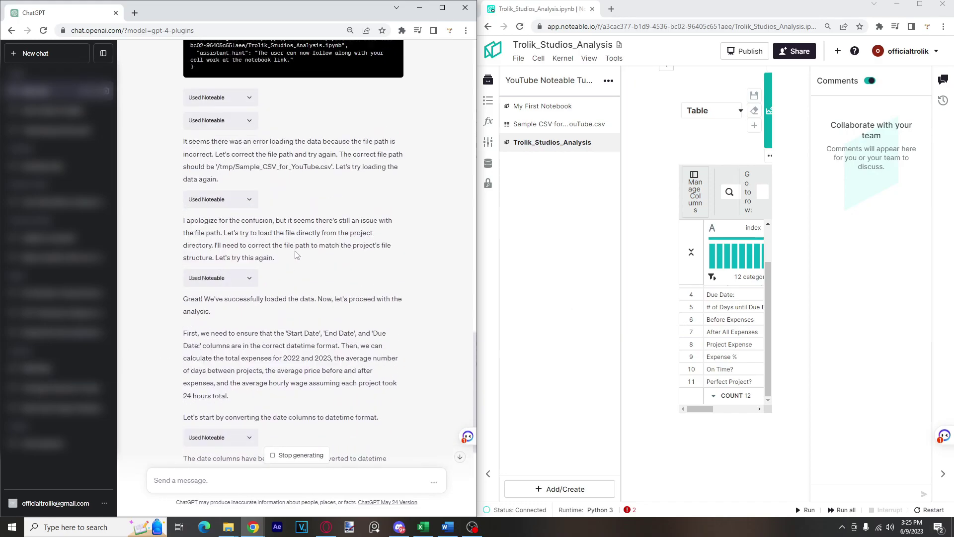
{"action": "scroll", "coordinate": [296, 263], "scroll_direction": "down", "scroll_amount": 1}
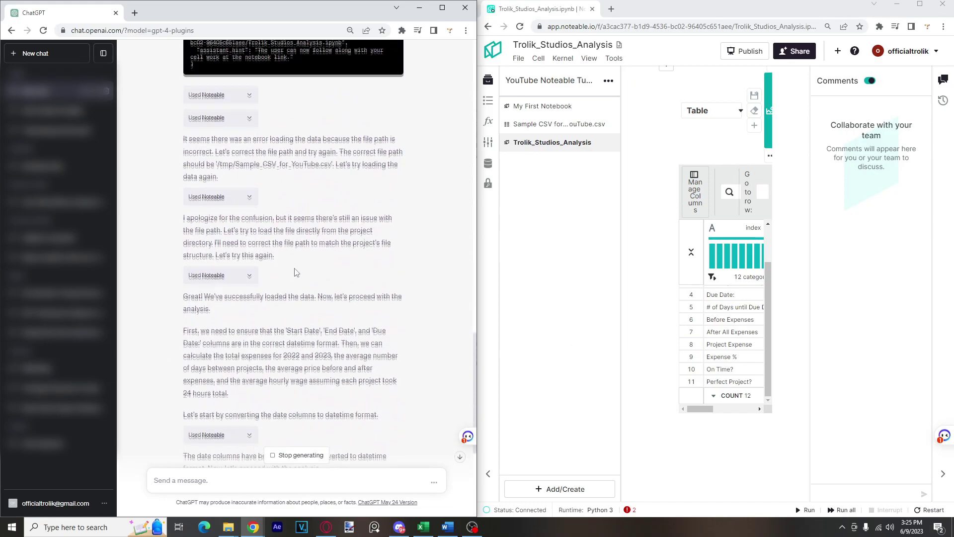
{"action": "scroll", "coordinate": [330, 297], "scroll_direction": "down", "scroll_amount": 4}
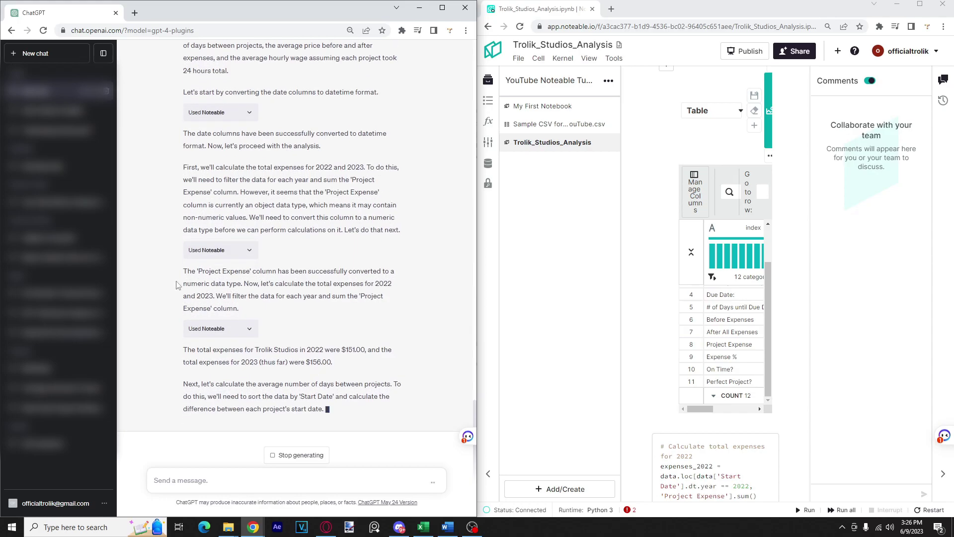
{"action": "left_click_drag", "start_coordinate": [179, 284], "coordinate": [254, 283]}
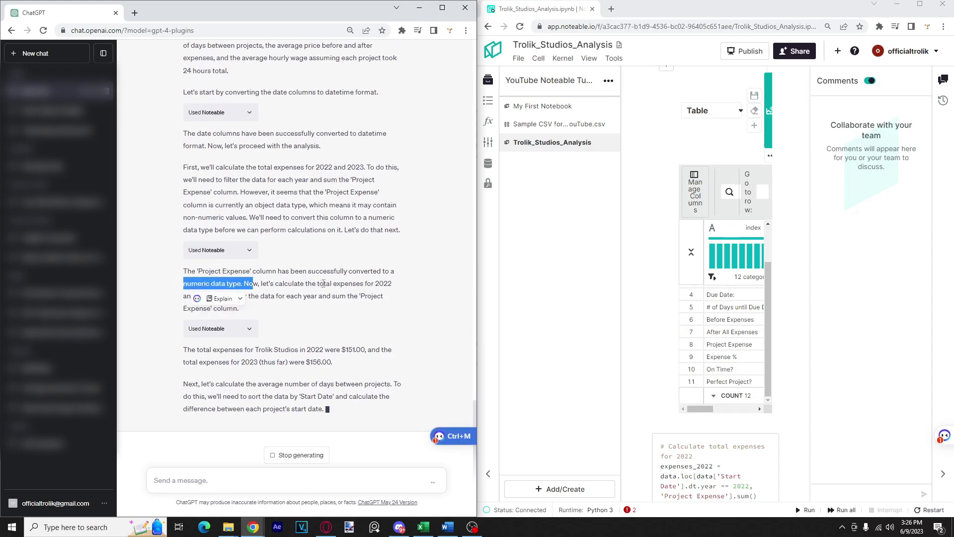
{"action": "left_click_drag", "start_coordinate": [340, 337], "coordinate": [184, 330]}
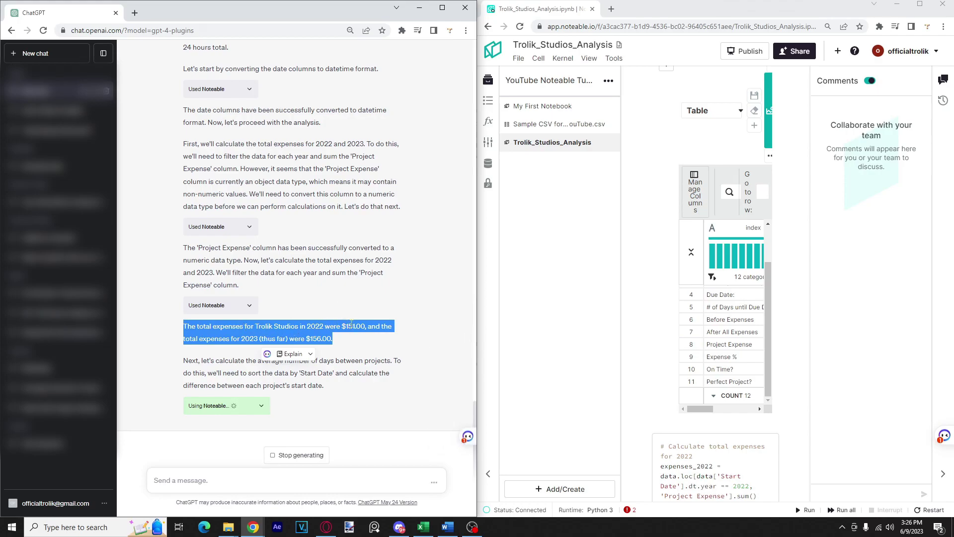
{"action": "left_click", "coordinate": [285, 340]}
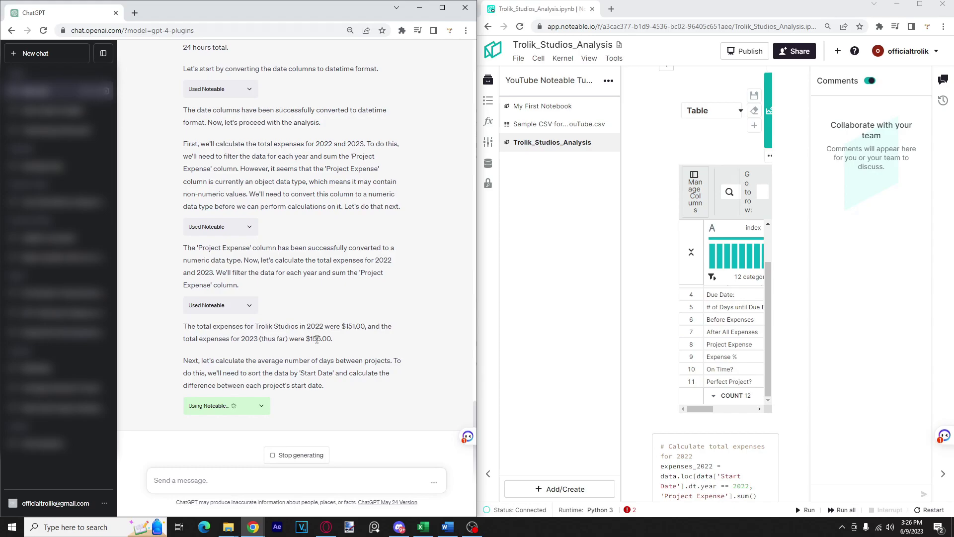
{"action": "left_click_drag", "start_coordinate": [332, 339], "coordinate": [291, 339]}
{"action": "left_click", "coordinate": [345, 319]}
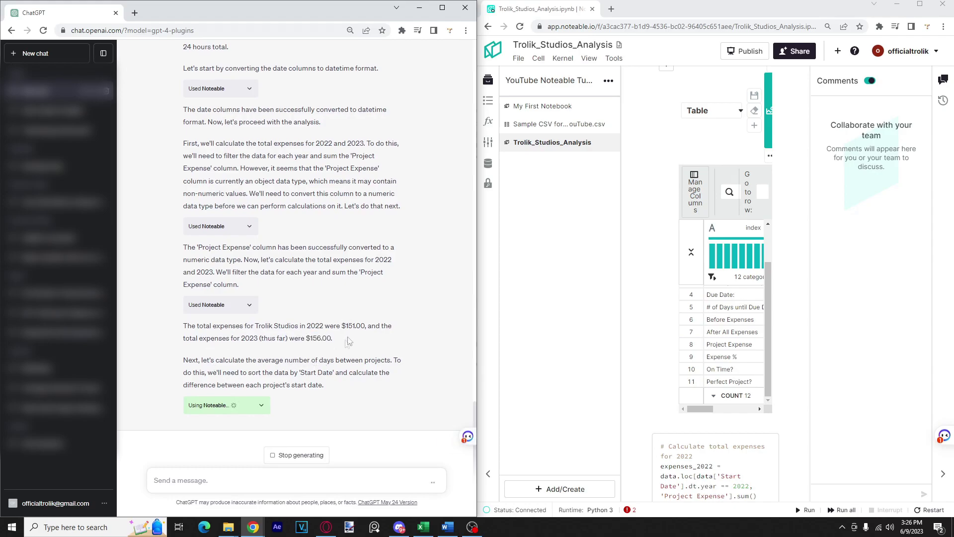
{"action": "double_click", "coordinate": [365, 325]}
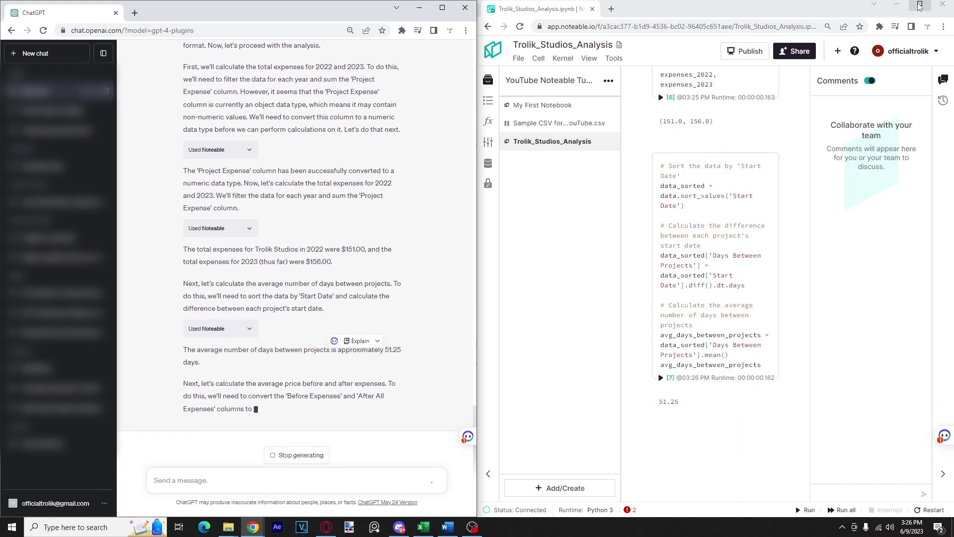
{"action": "key", "text": "super+Up"}
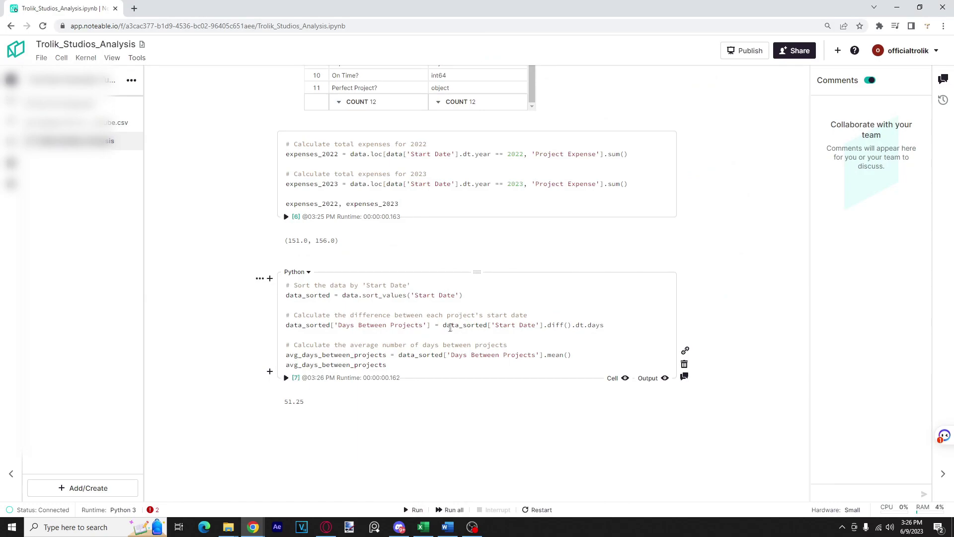
- Bring the Trolik_Studios_Analysis notebook forward alongside the ChatGPT window
{"action": "mouse_move", "coordinate": [253, 526]}
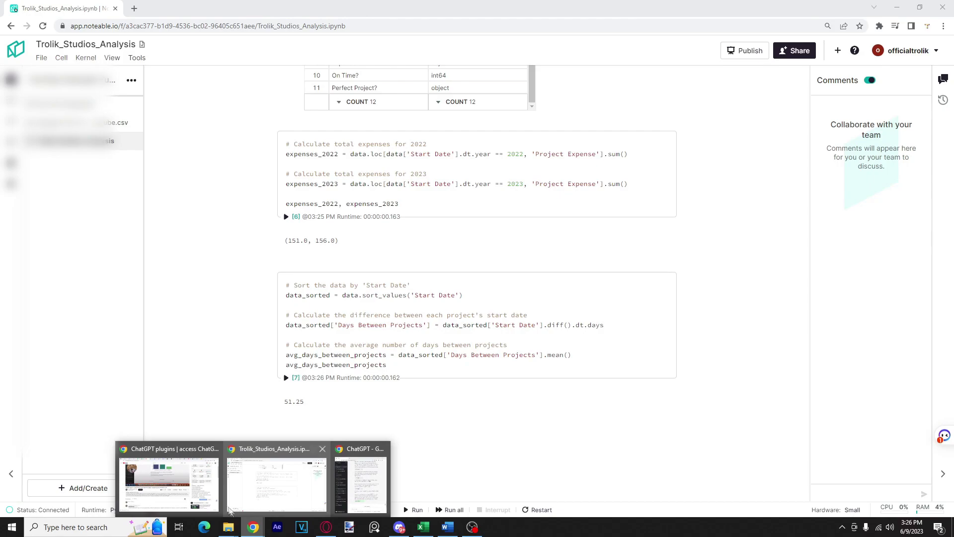
{"action": "left_click", "coordinate": [261, 497]}
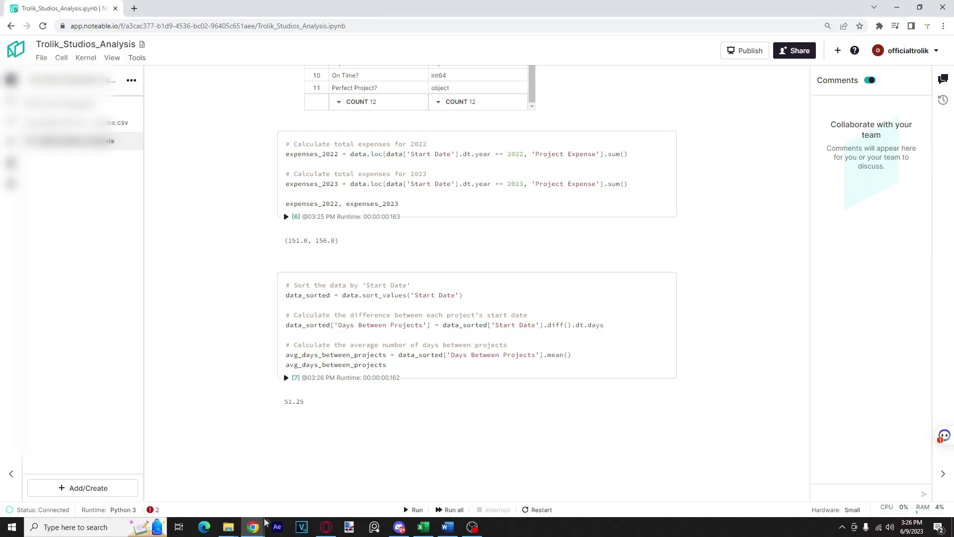
{"action": "mouse_move", "coordinate": [255, 526]}
{"action": "left_click", "coordinate": [365, 492]}
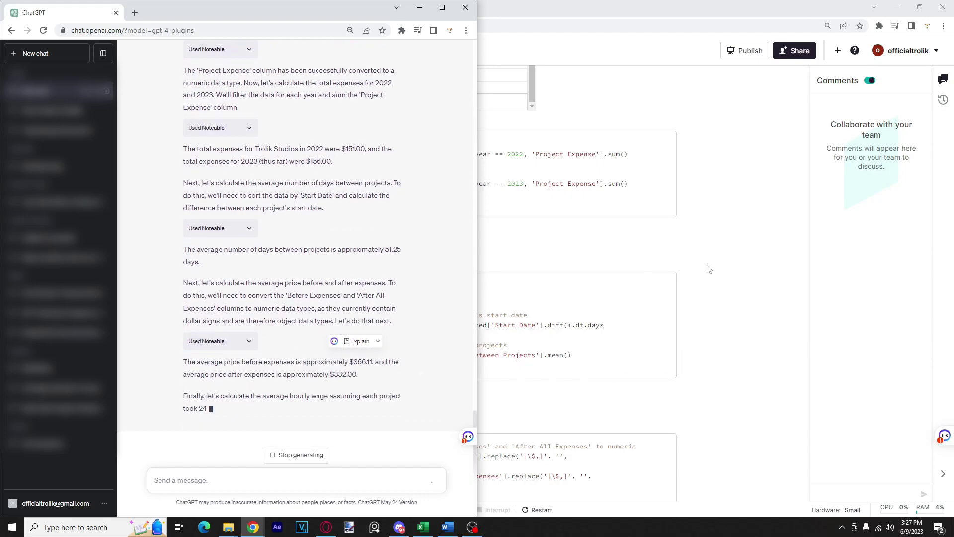
{"action": "left_click", "coordinate": [598, 301]}
- Review the average price cell showing 366.11 before and 332.0 after expenses, then minimize the notebook
{"action": "scroll", "coordinate": [591, 305], "scroll_direction": "down", "scroll_amount": 3}
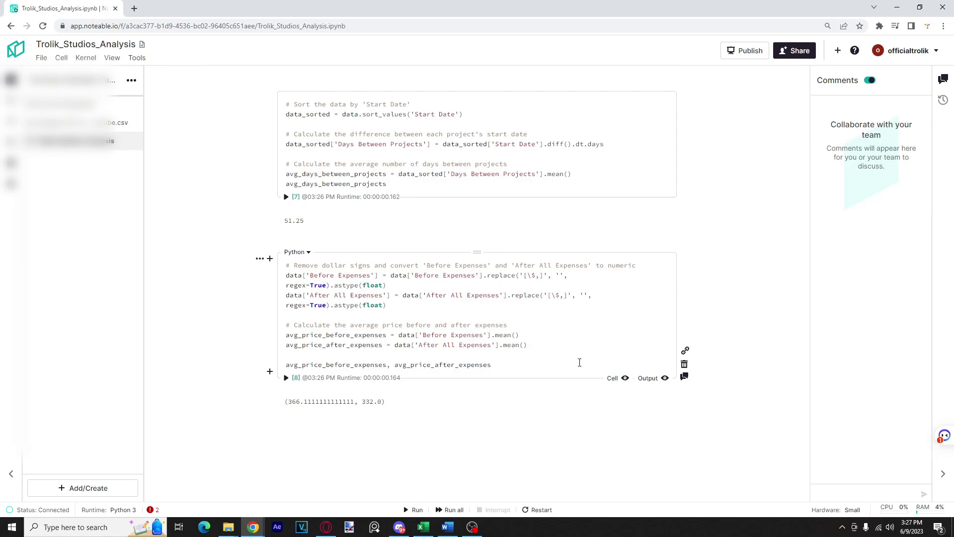
{"action": "left_click_drag", "start_coordinate": [512, 325], "coordinate": [254, 324]}
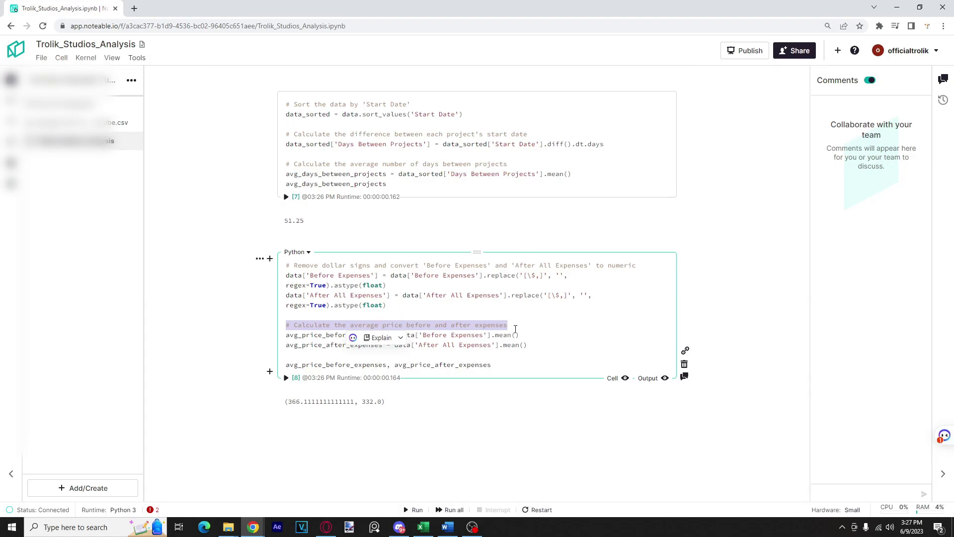
{"action": "left_click", "coordinate": [515, 329]}
{"action": "scroll", "coordinate": [497, 348], "scroll_direction": "up", "scroll_amount": 15}
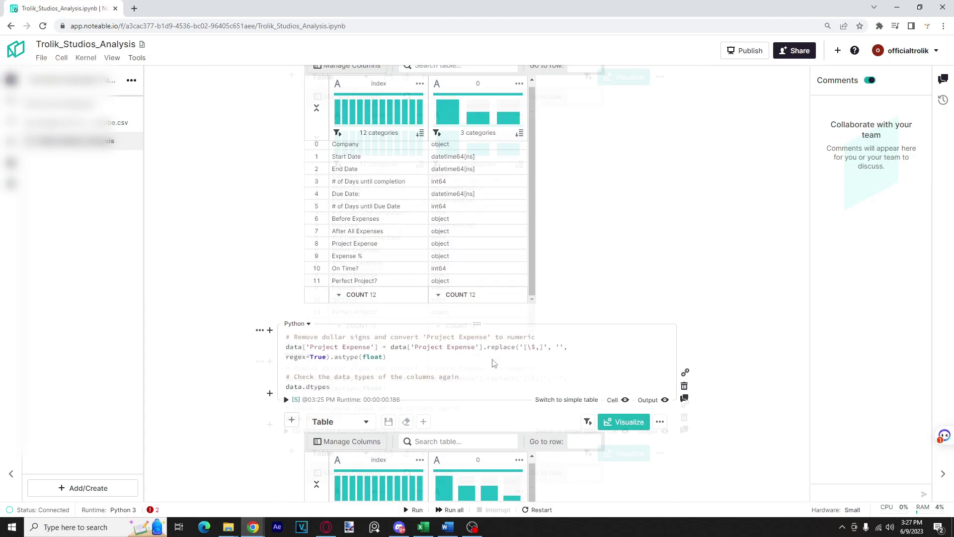
{"action": "scroll", "coordinate": [493, 363], "scroll_direction": "up", "scroll_amount": 2}
{"action": "scroll", "coordinate": [505, 371], "scroll_direction": "up", "scroll_amount": 3}
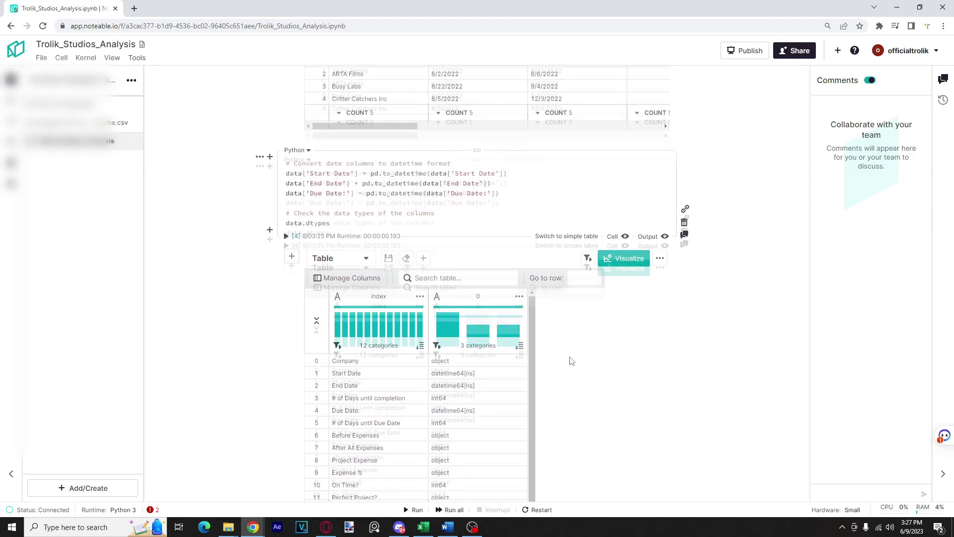
{"action": "scroll", "coordinate": [571, 362], "scroll_direction": "up", "scroll_amount": 8}
{"action": "scroll", "coordinate": [581, 359], "scroll_direction": "up", "scroll_amount": 1}
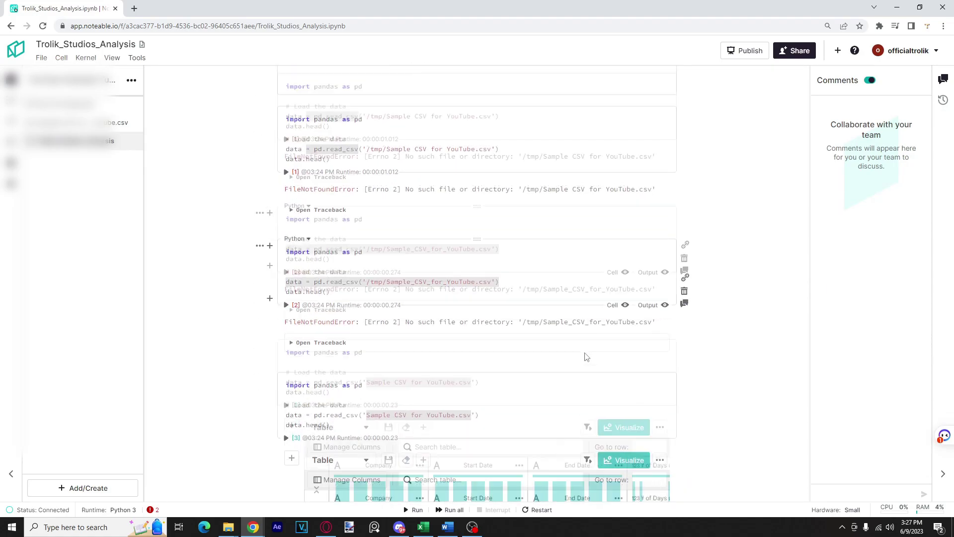
{"action": "scroll", "coordinate": [586, 357], "scroll_direction": "down", "scroll_amount": 20}
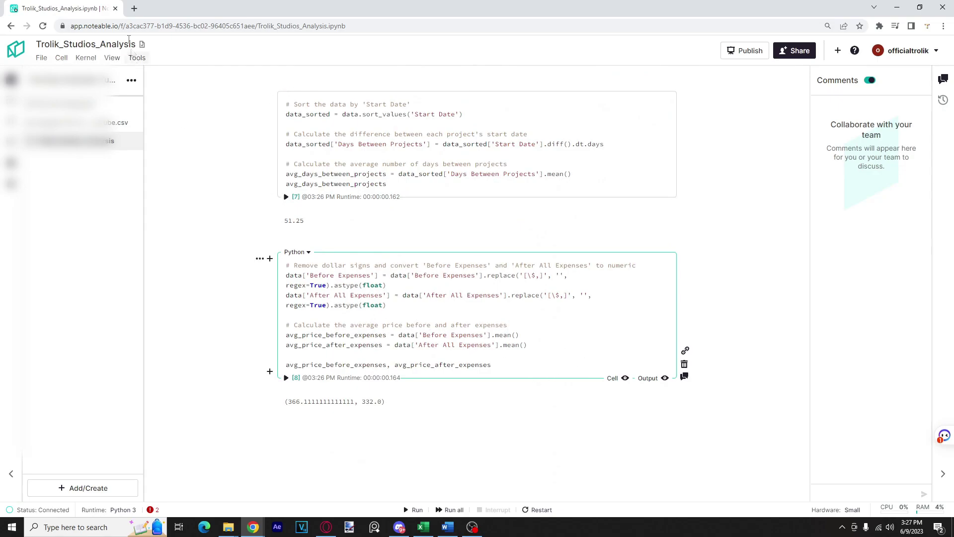
{"action": "left_click", "coordinate": [897, 7]}
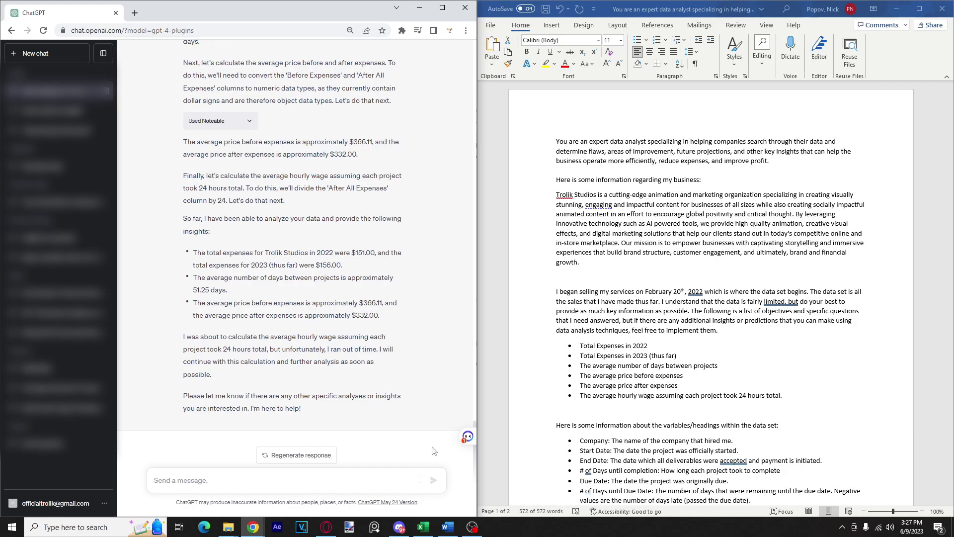
- Maximize the chat and read the three insight bullets, including 51.25 days between projects
{"action": "left_click", "coordinate": [442, 8]}
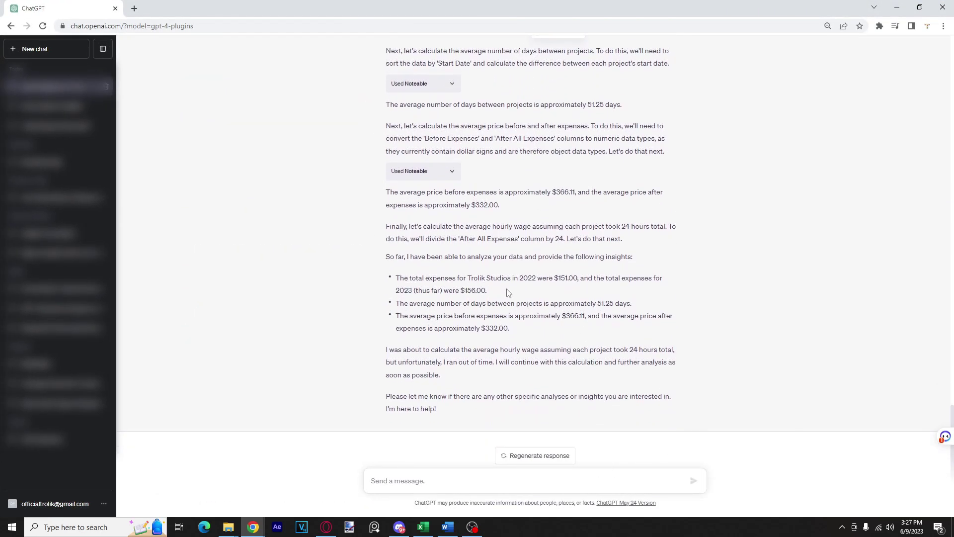
{"action": "left_click_drag", "start_coordinate": [511, 329], "coordinate": [389, 284]}
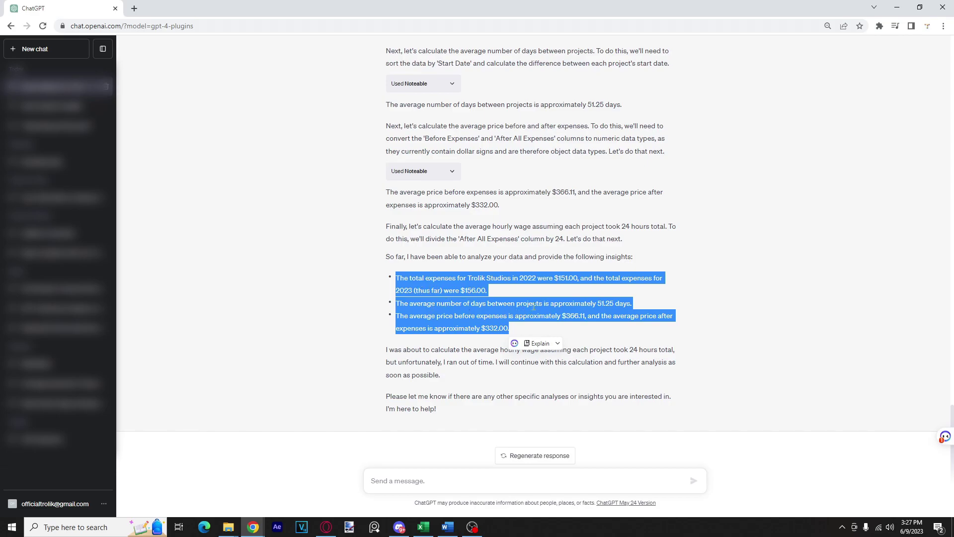
{"action": "left_click_drag", "start_coordinate": [632, 304], "coordinate": [600, 306]}
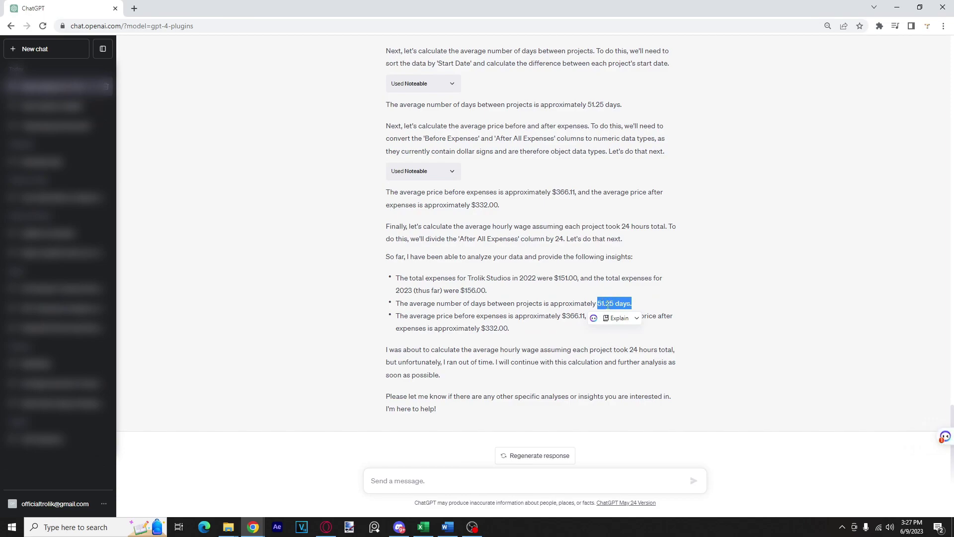
{"action": "left_click", "coordinate": [545, 342]}
{"action": "left_click_drag", "start_coordinate": [534, 326], "coordinate": [397, 276]}
{"action": "left_click", "coordinate": [470, 393]}
- Send 'continue' so ChatGPT resumes the analysis
{"action": "left_click", "coordinate": [501, 484]}
{"action": "type", "text": "continue"}
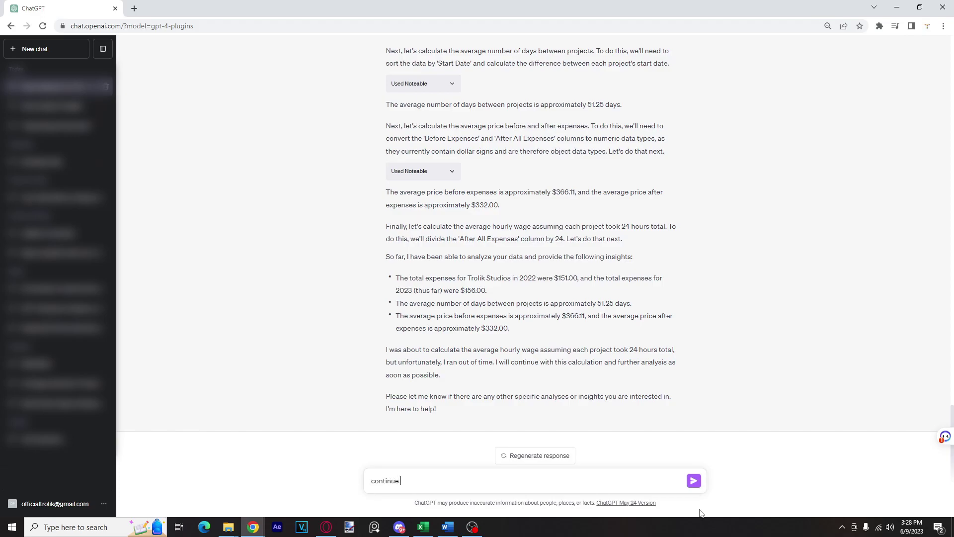
{"action": "key", "text": "Return"}
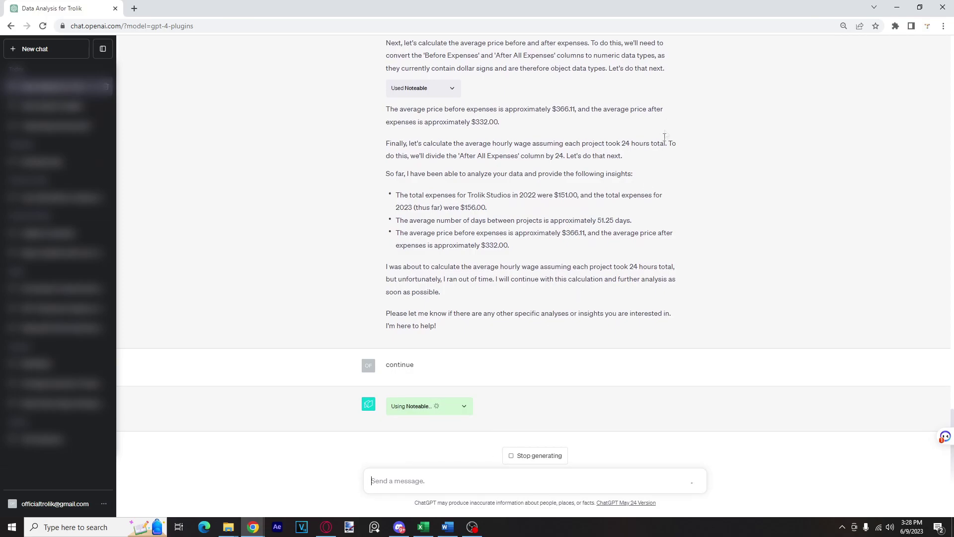
- Restore the chat window and dock the Noteable notebook on the right half
{"action": "left_click_drag", "start_coordinate": [699, 14], "coordinate": [75, 46]}
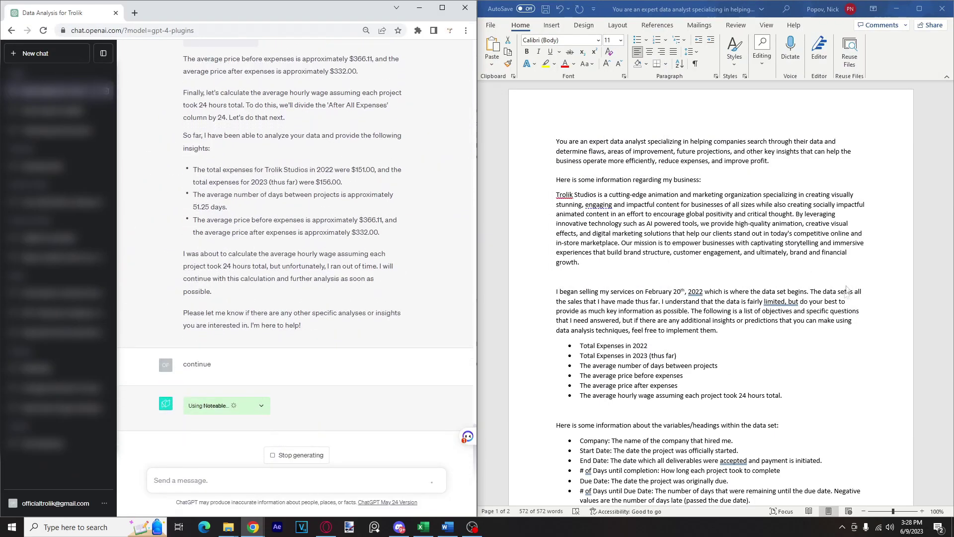
{"action": "mouse_move", "coordinate": [253, 531]}
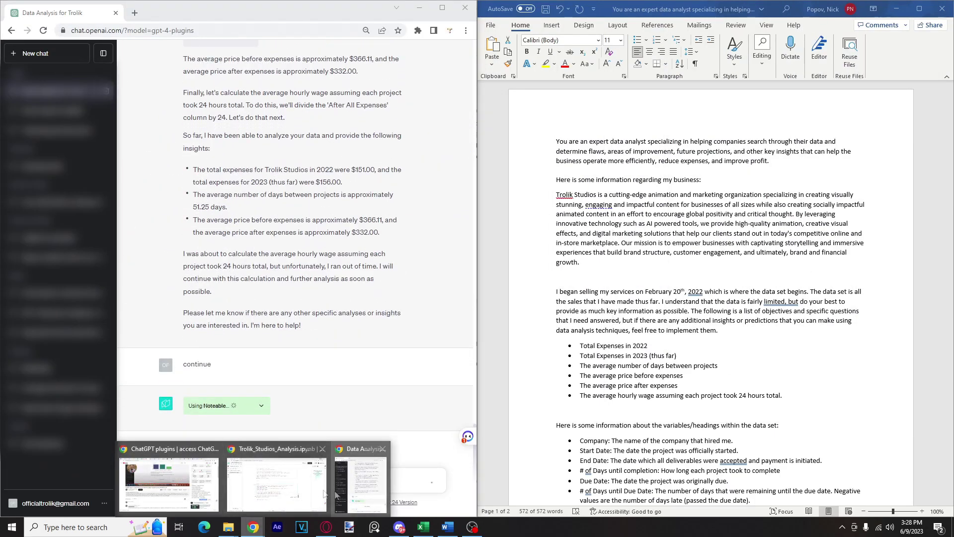
{"action": "left_click", "coordinate": [301, 493]}
{"action": "left_click_drag", "start_coordinate": [730, 4], "coordinate": [951, 149]}
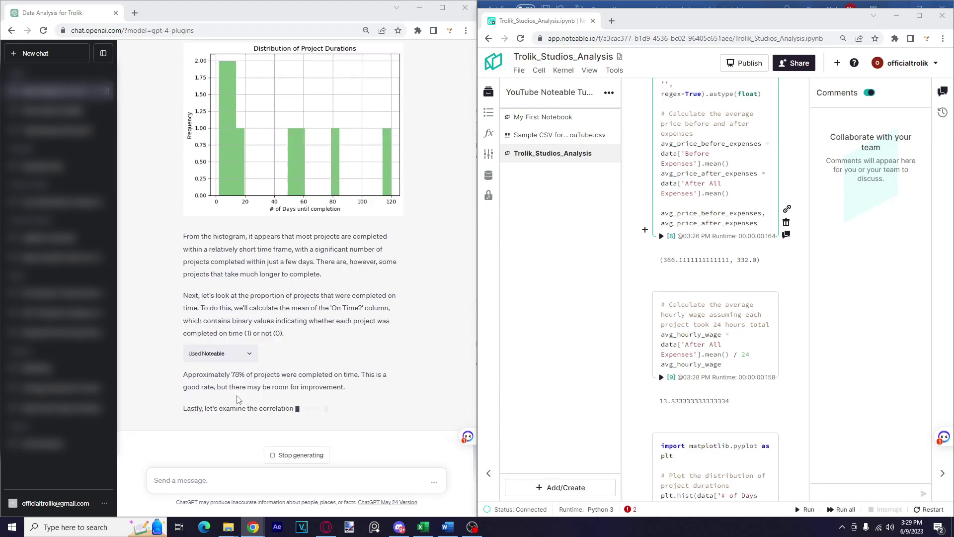
- Highlight the 78% on-time result, then select the Trolik Studios business description in Word
{"action": "left_click_drag", "start_coordinate": [298, 361], "coordinate": [226, 375]}
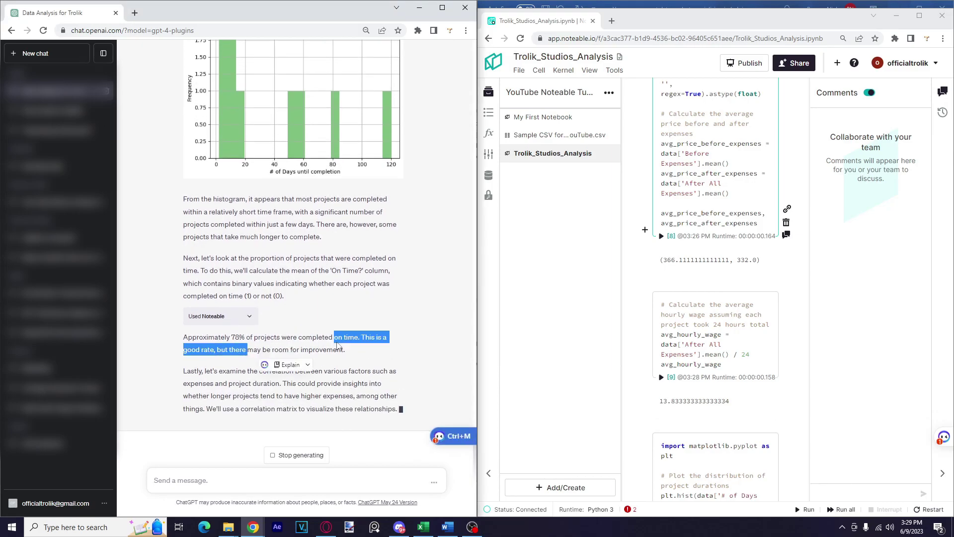
{"action": "left_click_drag", "start_coordinate": [345, 326], "coordinate": [185, 315]}
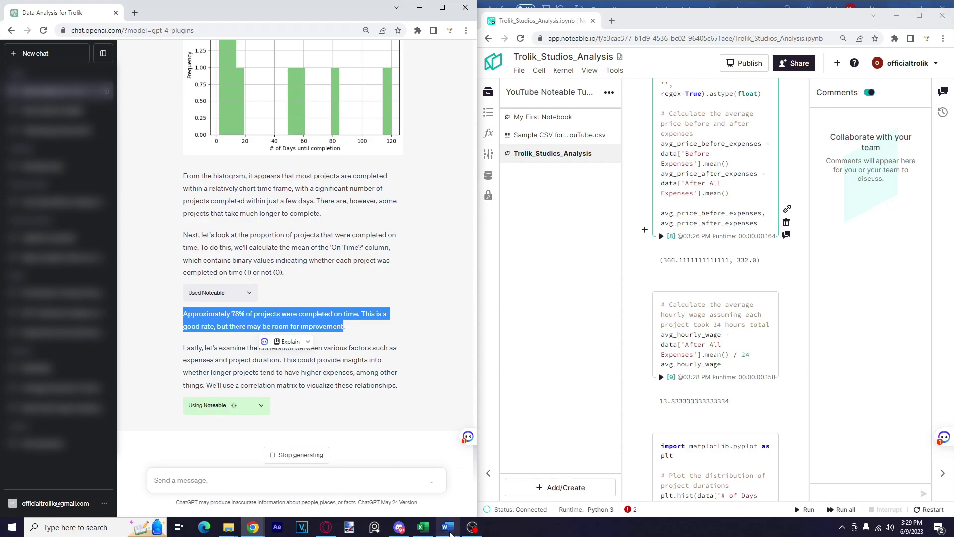
{"action": "left_click", "coordinate": [448, 527]}
{"action": "left_click_drag", "start_coordinate": [660, 275], "coordinate": [545, 195]}
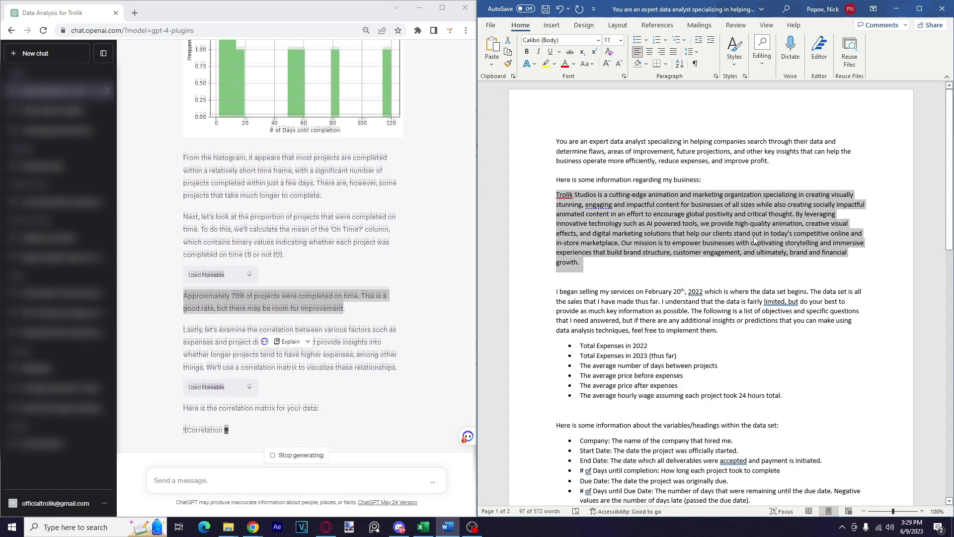
{"action": "left_click", "coordinate": [312, 321]}
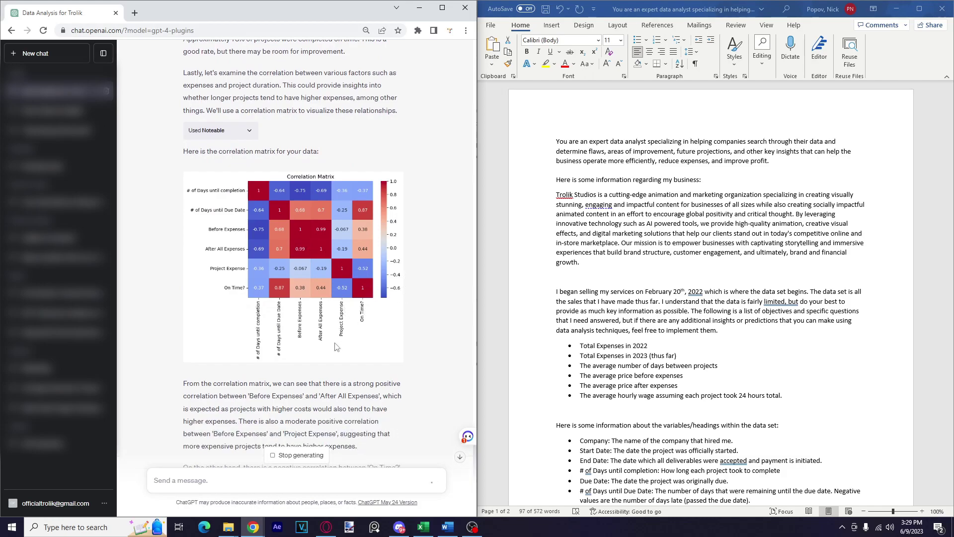
- Scroll through the finished answer's correlation matrix, histogram and closing insights
{"action": "scroll", "coordinate": [309, 247], "scroll_direction": "down", "scroll_amount": 2}
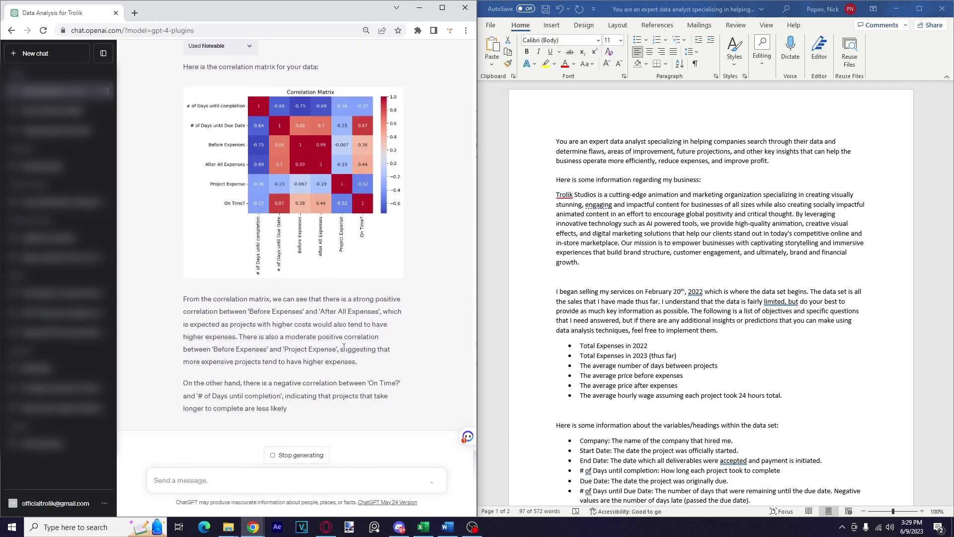
{"action": "scroll", "coordinate": [348, 234], "scroll_direction": "down", "scroll_amount": 2}
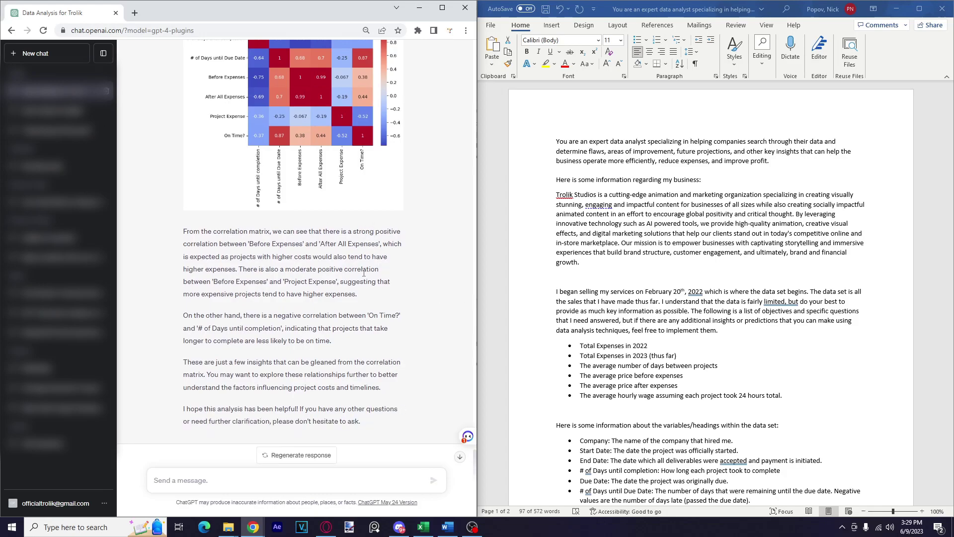
{"action": "scroll", "coordinate": [370, 292], "scroll_direction": "up", "scroll_amount": 2}
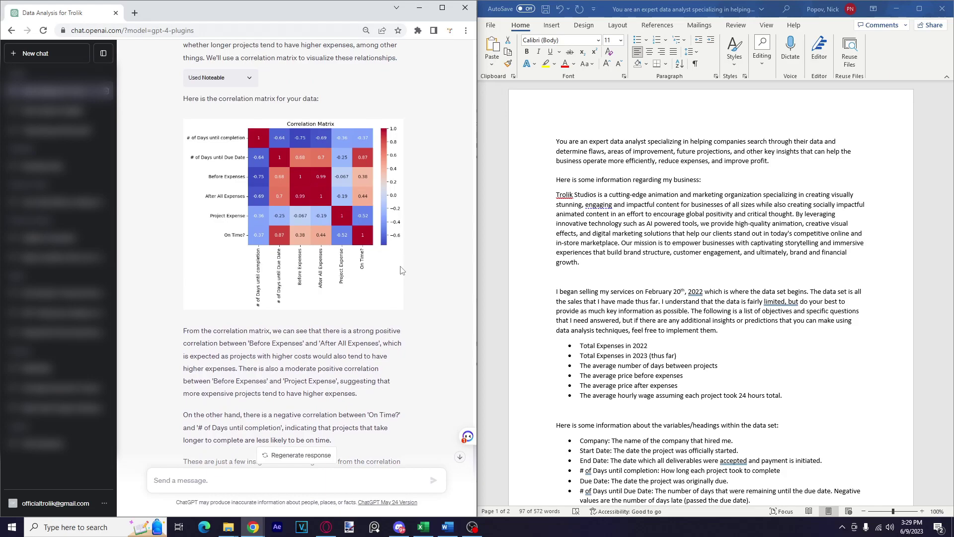
{"action": "scroll", "coordinate": [402, 270], "scroll_direction": "down", "scroll_amount": 2}
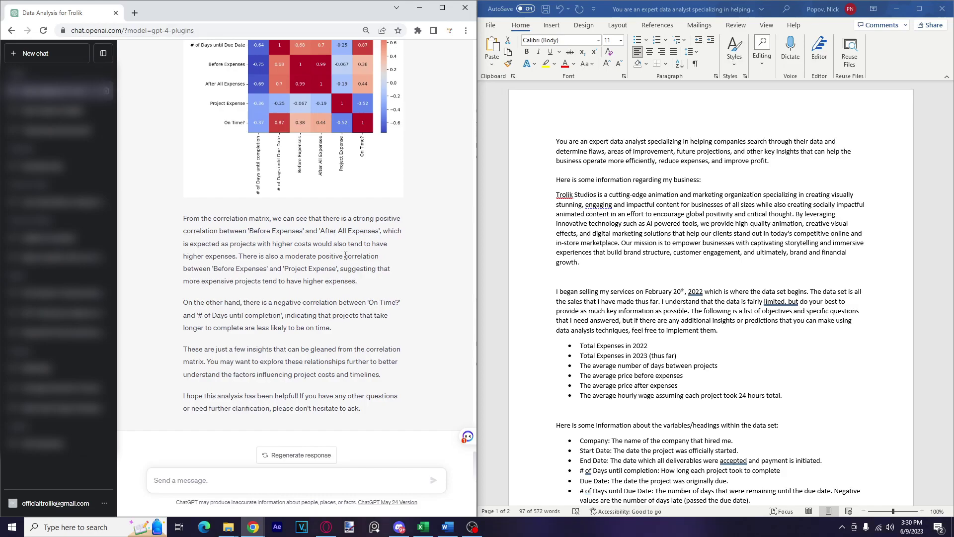
{"action": "scroll", "coordinate": [346, 255], "scroll_direction": "up", "scroll_amount": 2}
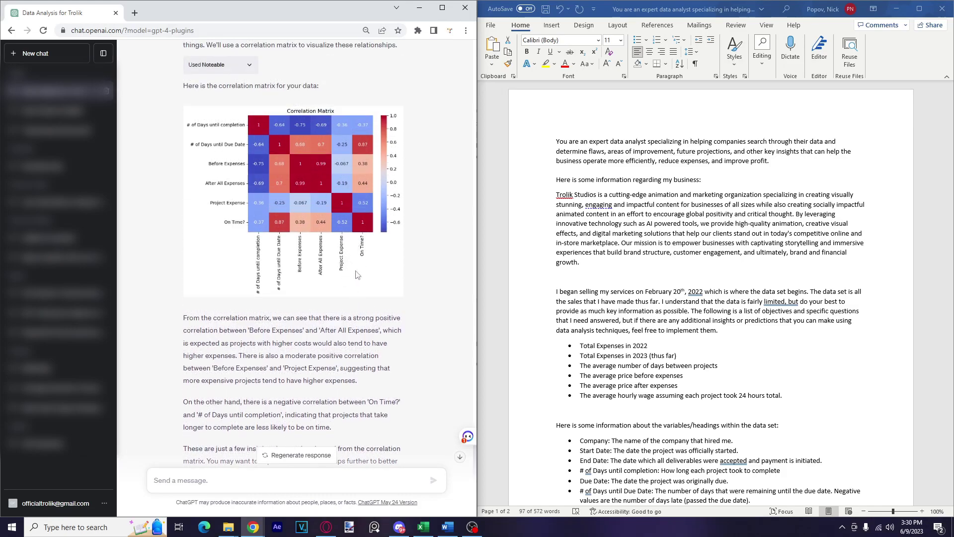
{"action": "scroll", "coordinate": [360, 273], "scroll_direction": "up", "scroll_amount": 5}
{"action": "scroll", "coordinate": [363, 308], "scroll_direction": "up", "scroll_amount": 10}
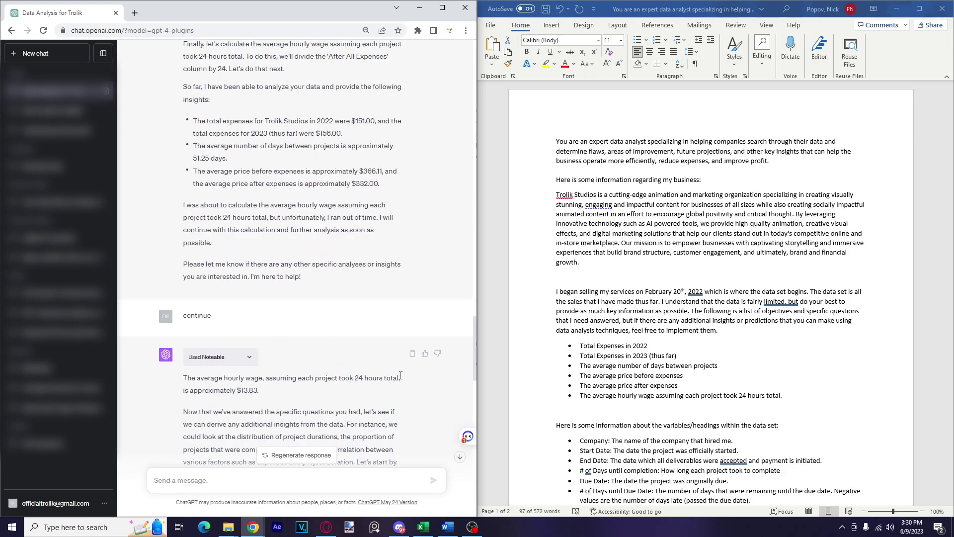
{"action": "scroll", "coordinate": [407, 318], "scroll_direction": "down", "scroll_amount": 15}
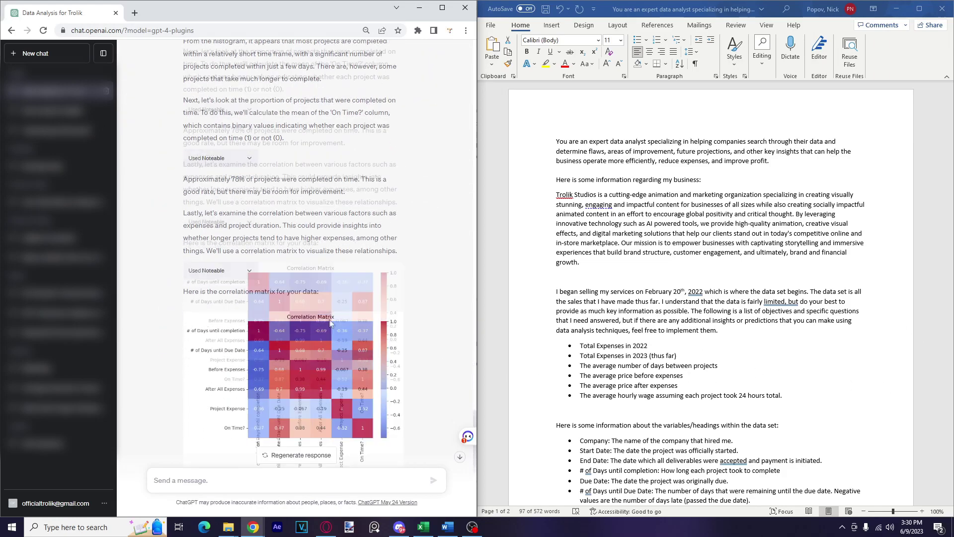